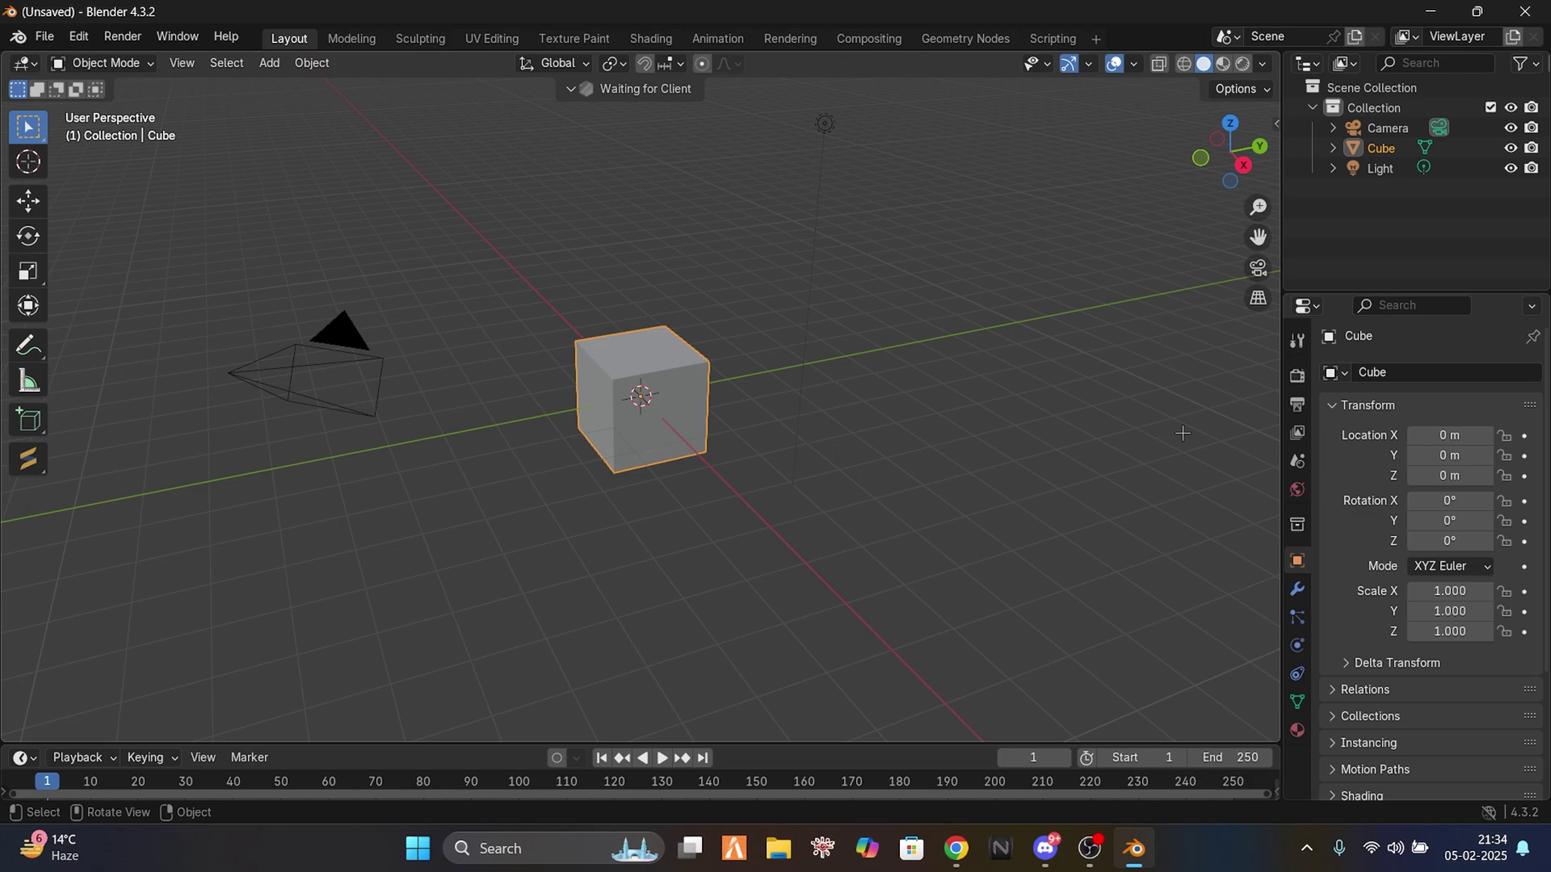
Step: Orbit the view around the default cube, camera and light
{"action": "middle_click_drag", "start_coordinate": [1182, 434], "coordinate": [701, 517]}
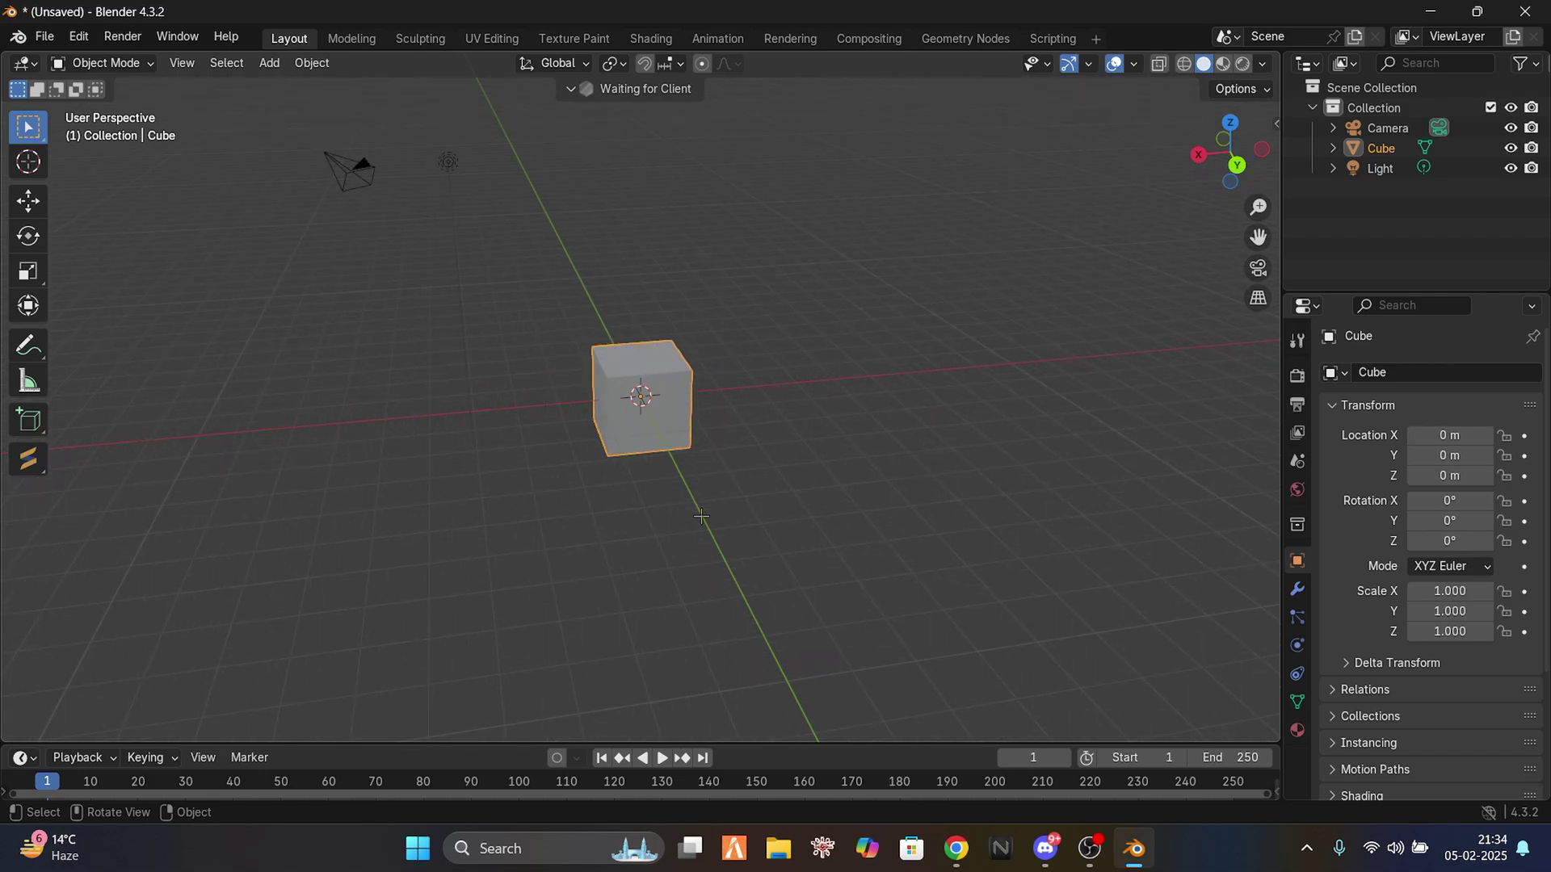
Step: Select and delete the default camera, cube and light
{"action": "key", "text": "a"}
{"action": "key", "text": "x"}
{"action": "left_click", "coordinate": [702, 517]}
Step: Add a new cube mesh at the origin and zoom in on it
{"action": "key", "text": "shift+a"}
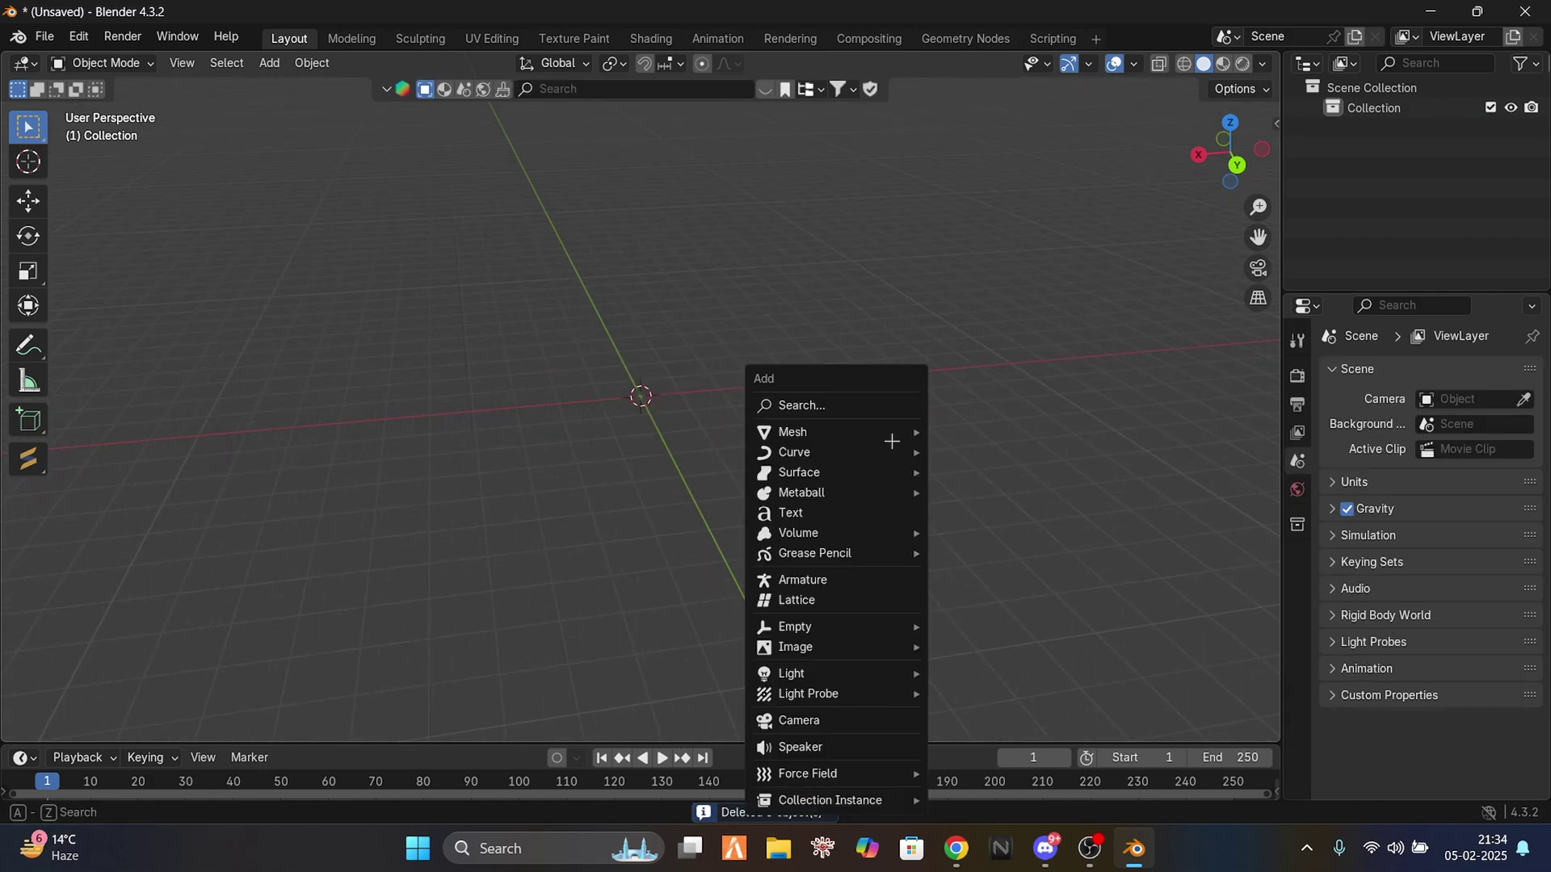
{"action": "mouse_move", "coordinate": [891, 439]}
{"action": "left_click", "coordinate": [1038, 450]}
{"action": "middle_click_drag", "start_coordinate": [881, 458], "coordinate": [582, 374]}
{"action": "scroll", "coordinate": [582, 374], "scroll_direction": "up", "scroll_amount": 4}
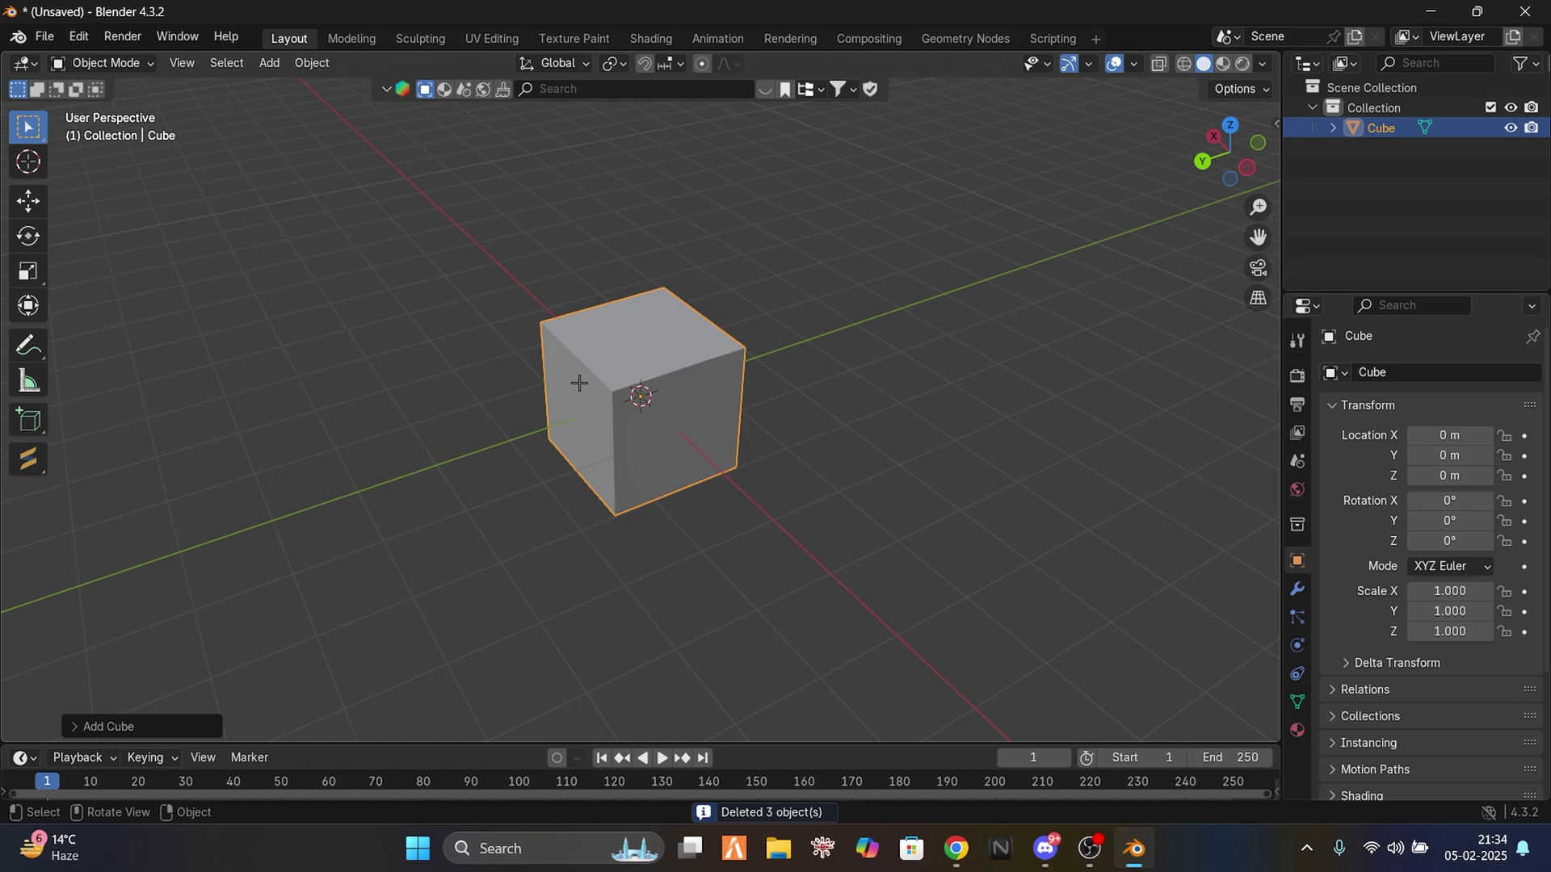
{"action": "middle_click_drag", "start_coordinate": [594, 527], "coordinate": [780, 409]}
Step: Scale the cube to 1.948 × 1.948 × 3.283 to form a tall box
{"action": "key", "text": "s"}
{"action": "left_click", "coordinate": [941, 464]}
{"action": "key", "text": "s"}
{"action": "key", "text": "z"}
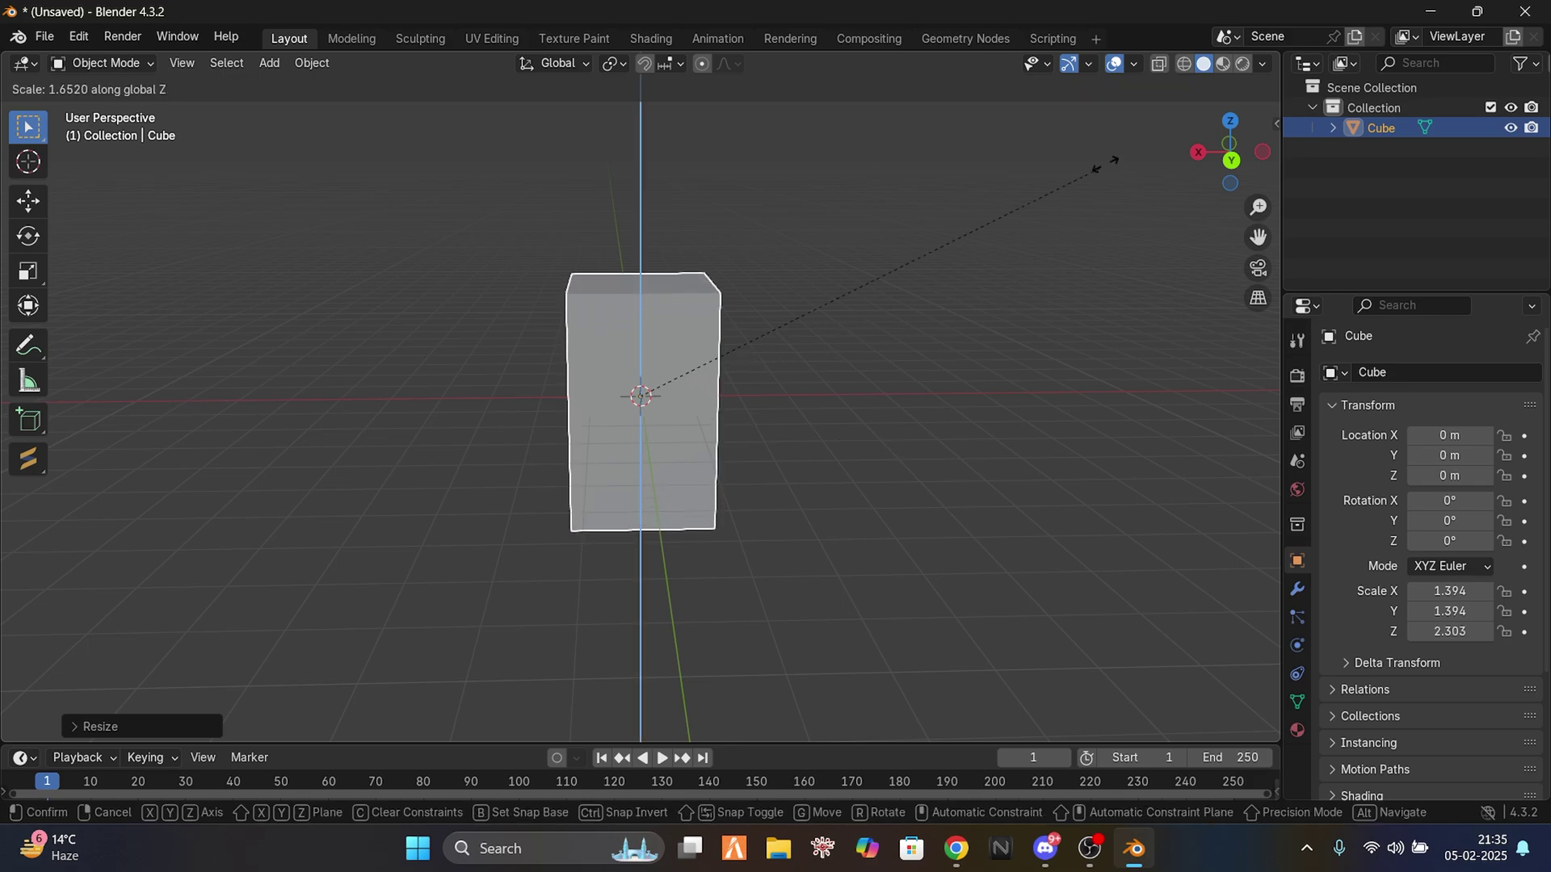
{"action": "left_click", "coordinate": [953, 374]}
{"action": "key", "text": "s"}
{"action": "left_click", "coordinate": [1066, 374]}
{"action": "middle_click_drag", "start_coordinate": [1066, 374], "coordinate": [929, 435]}
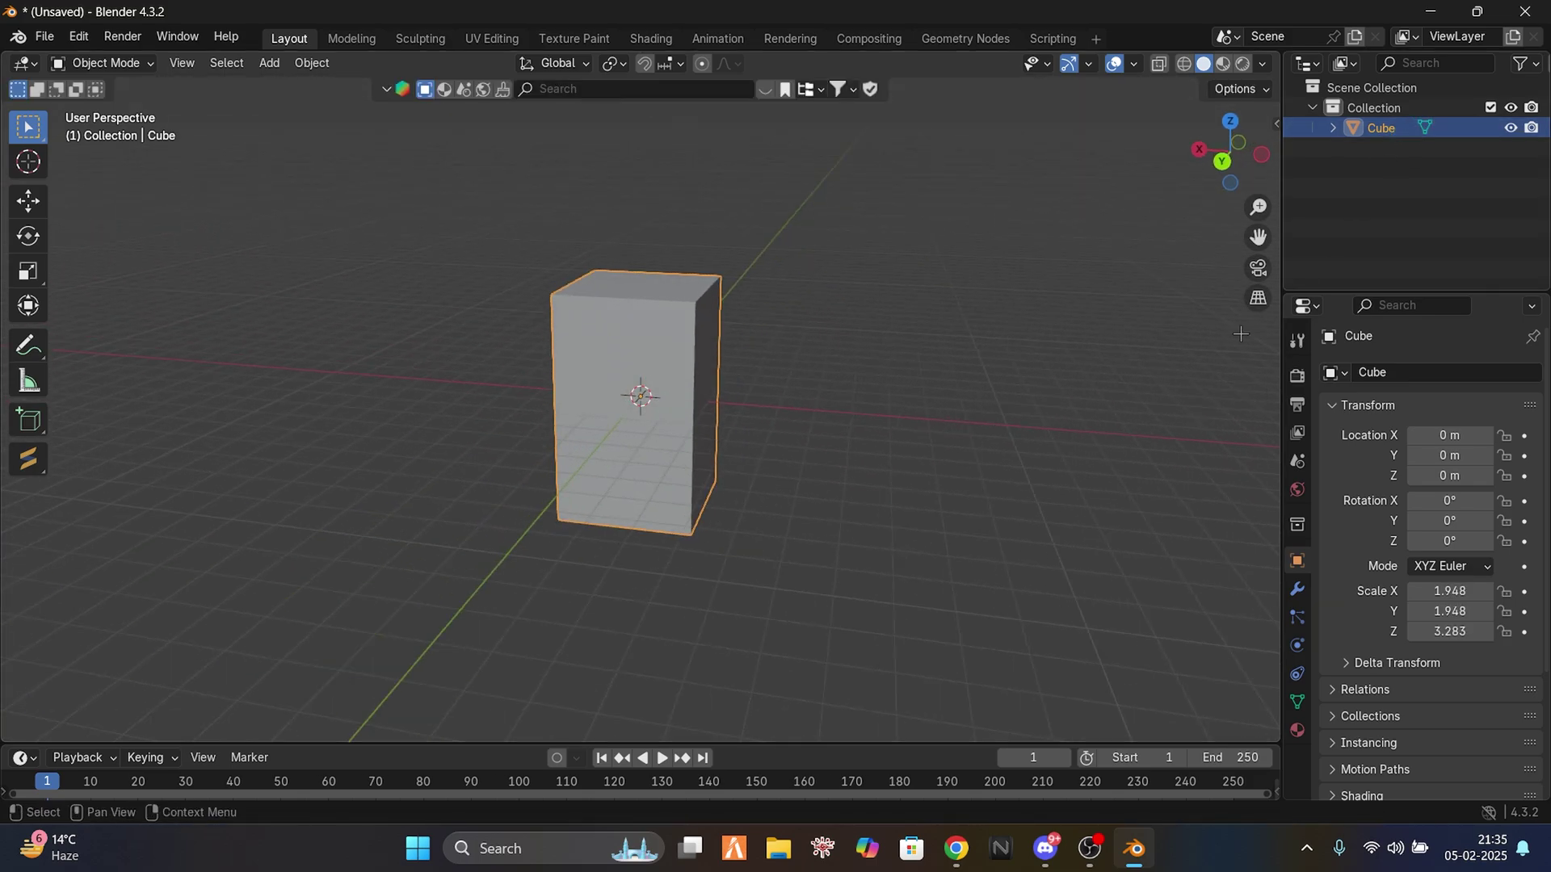
Step: Rename the Cube object to golu_test in the Outliner
{"action": "double_click", "coordinate": [1386, 128]}
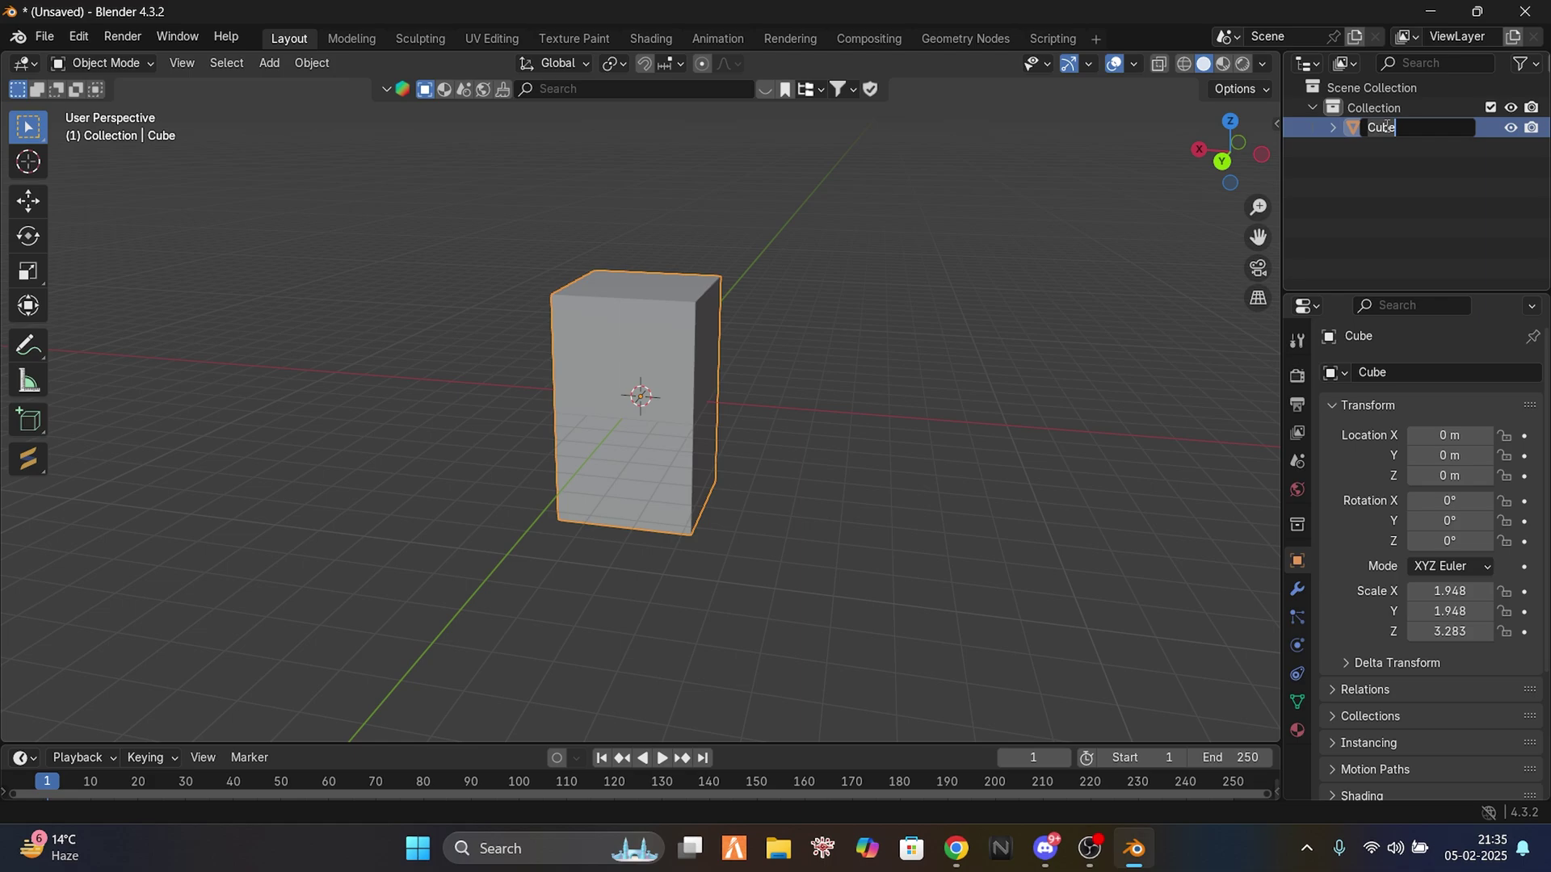
{"action": "type", "text": "golu_test"}
{"action": "key", "text": "Return"}
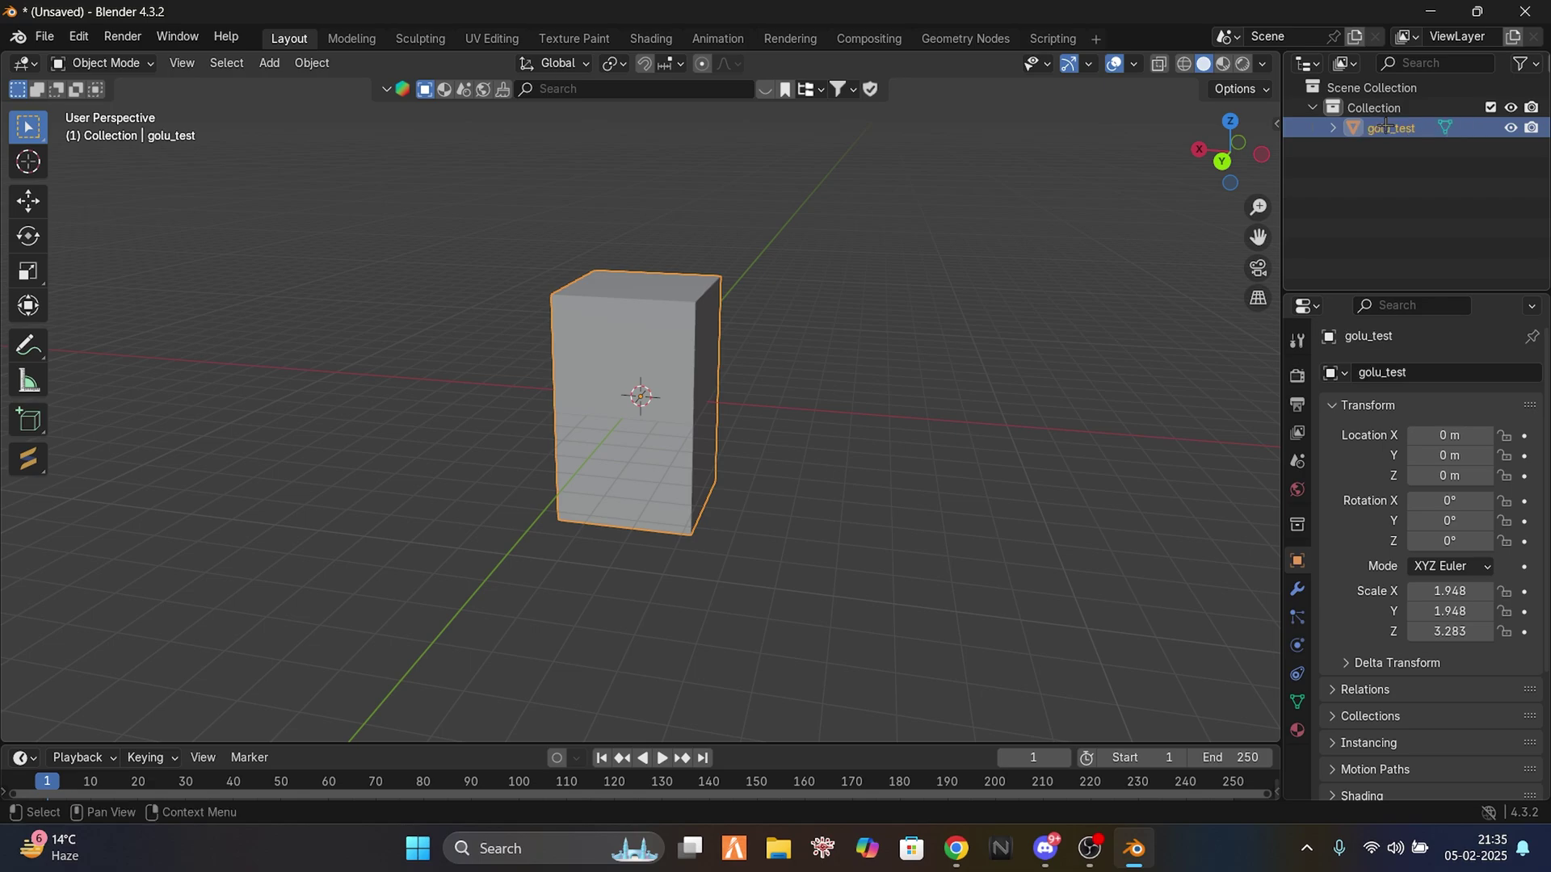
{"action": "middle_click_drag", "start_coordinate": [735, 365], "coordinate": [807, 375]}
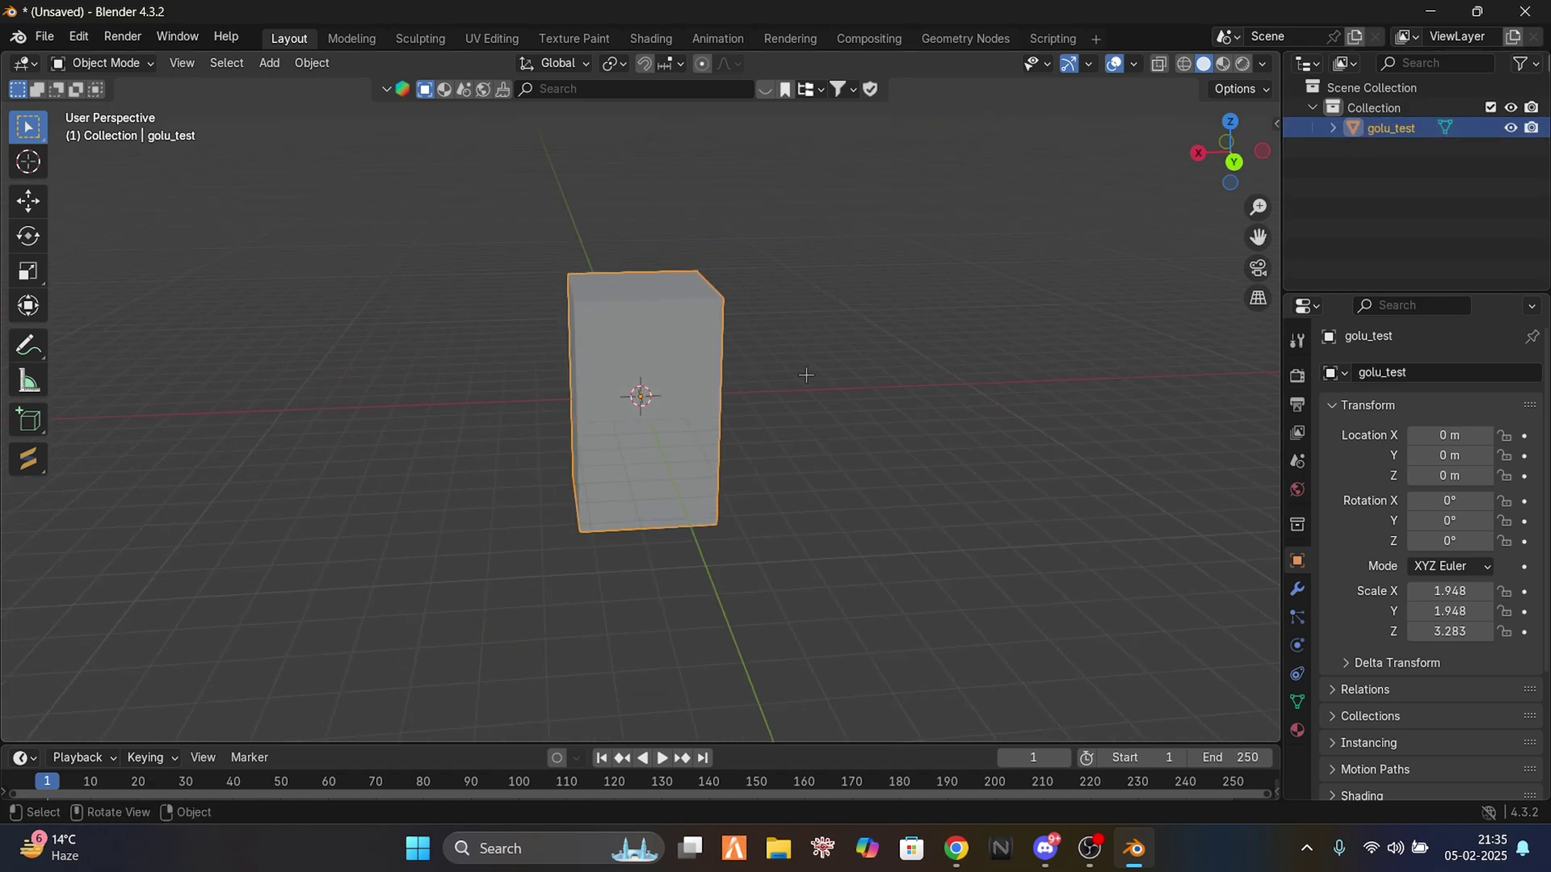
{"action": "middle_click", "coordinate": [807, 374]}
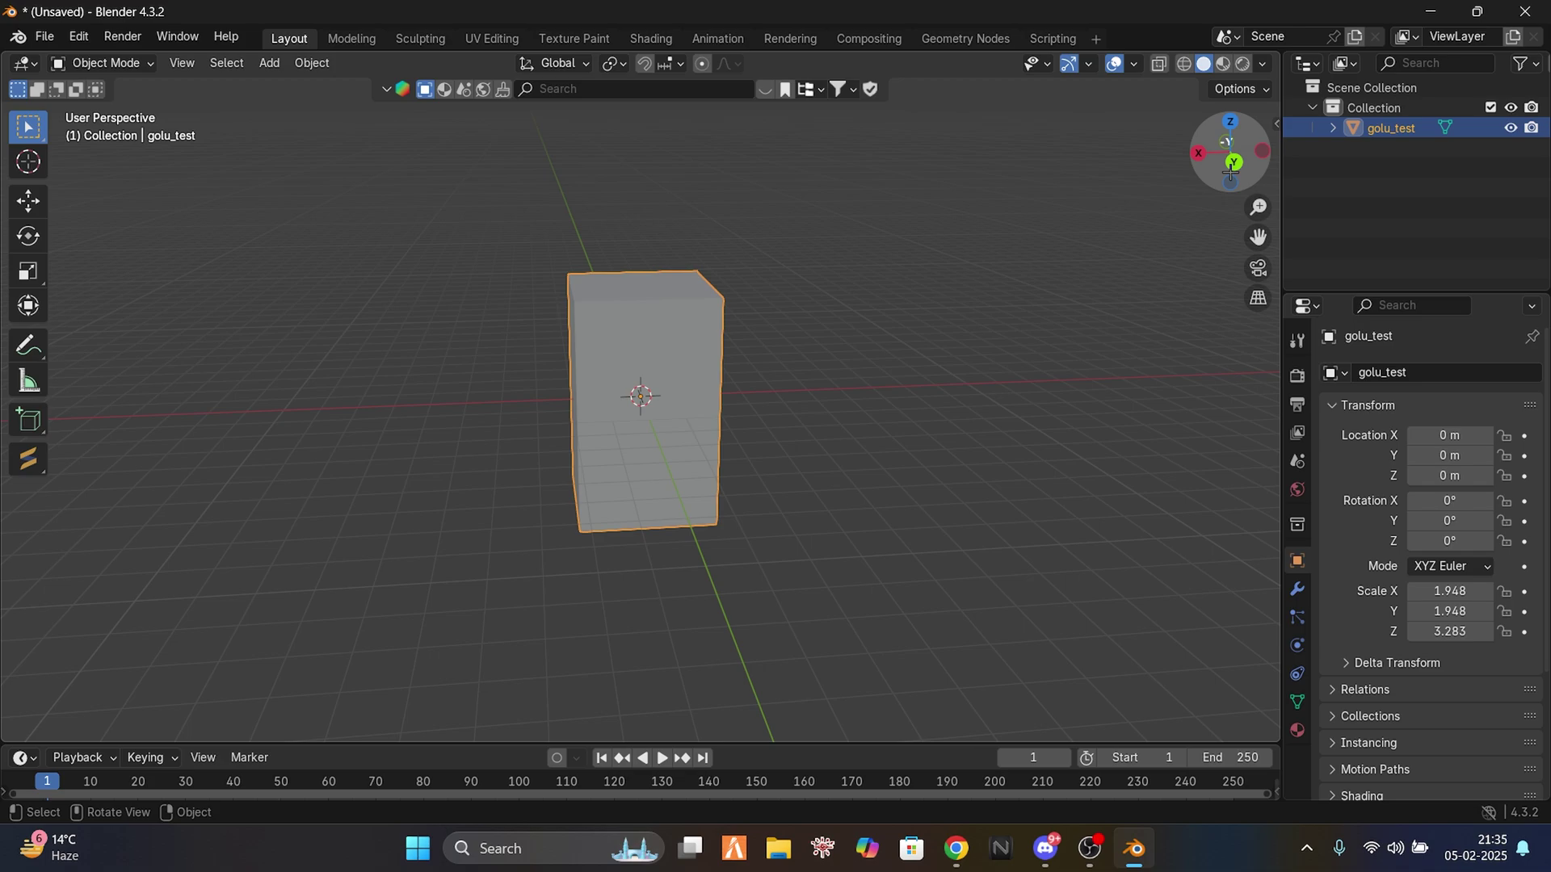
Step: Turn on the on-screen keystroke display from the viewport sidebar
{"action": "left_click", "coordinate": [1275, 123]}
{"action": "left_click", "coordinate": [1269, 356]}
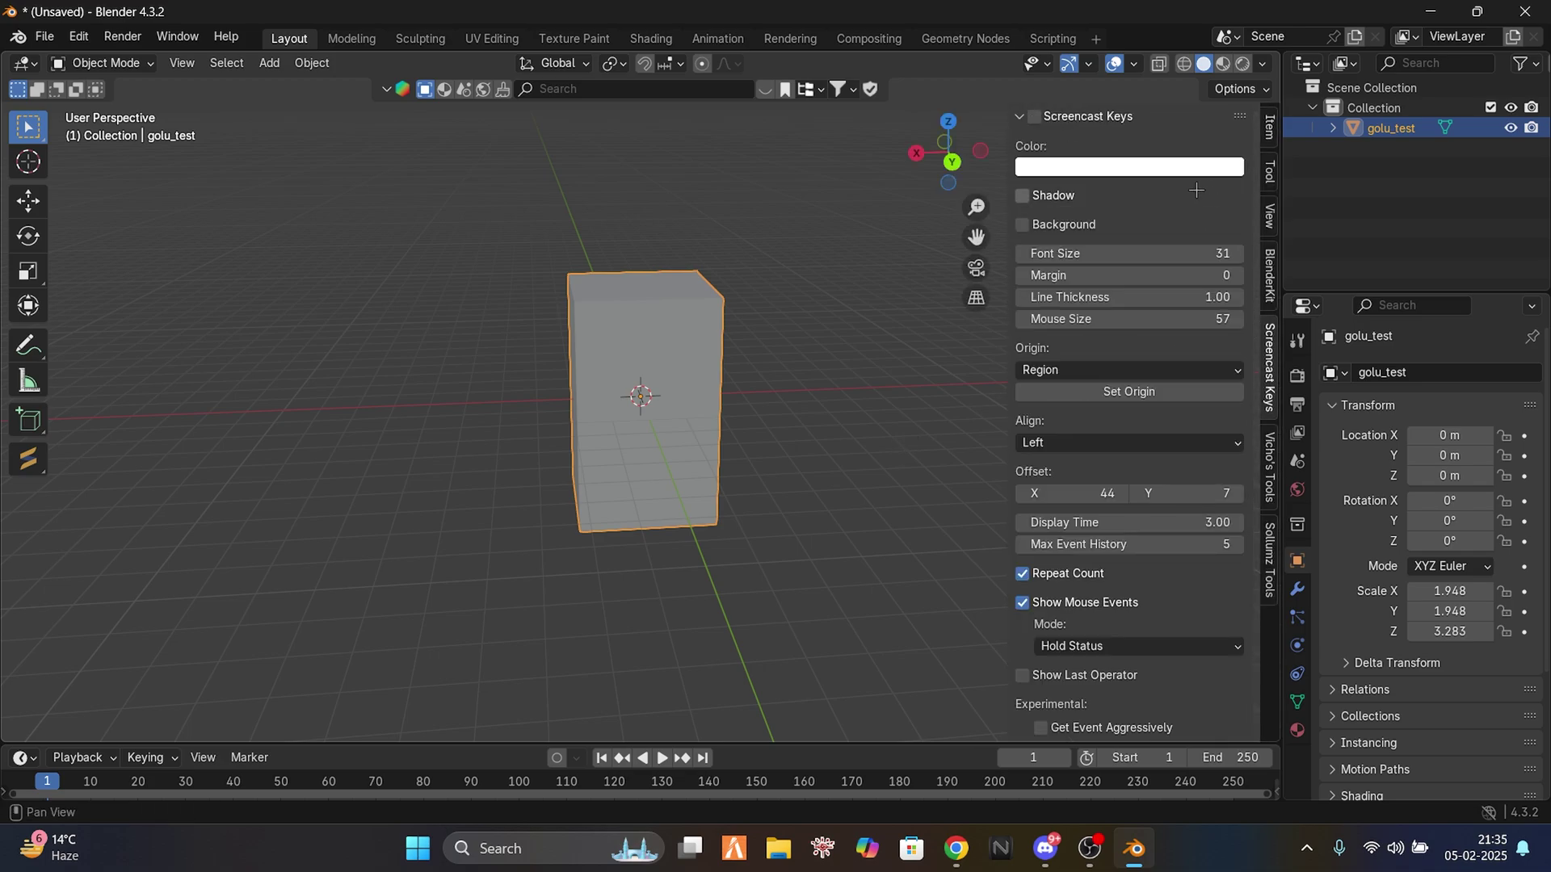
{"action": "left_click", "coordinate": [1034, 116]}
{"action": "left_click", "coordinate": [1017, 113]}
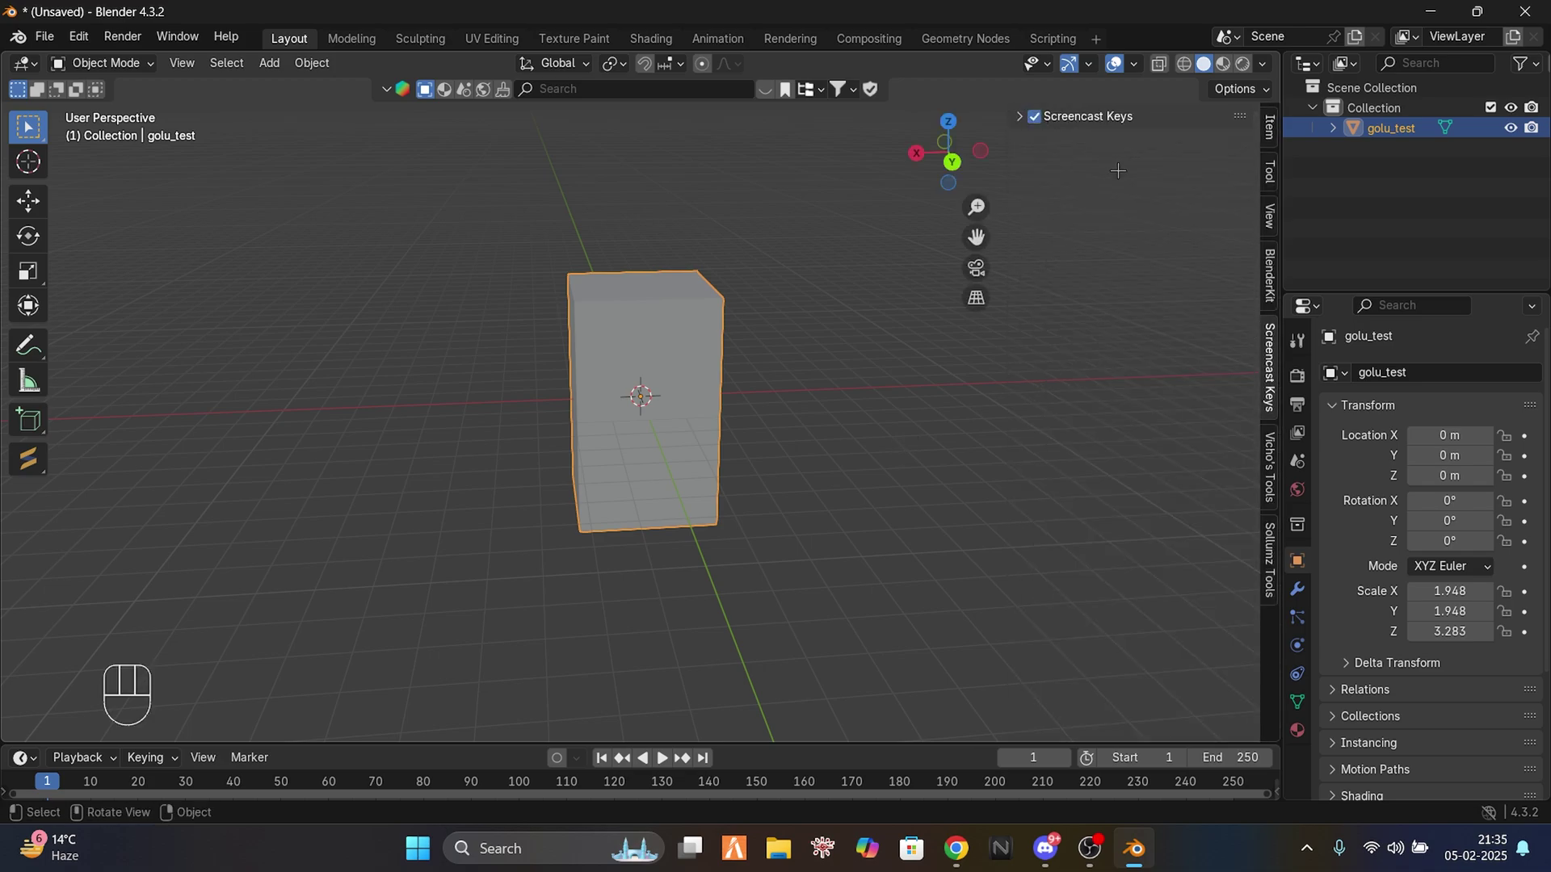
{"action": "key", "text": "n"}
Step: Try the Sollumz drawable conversion from the V menu, undo it, and show Sollumz Tools
{"action": "key", "text": "v"}
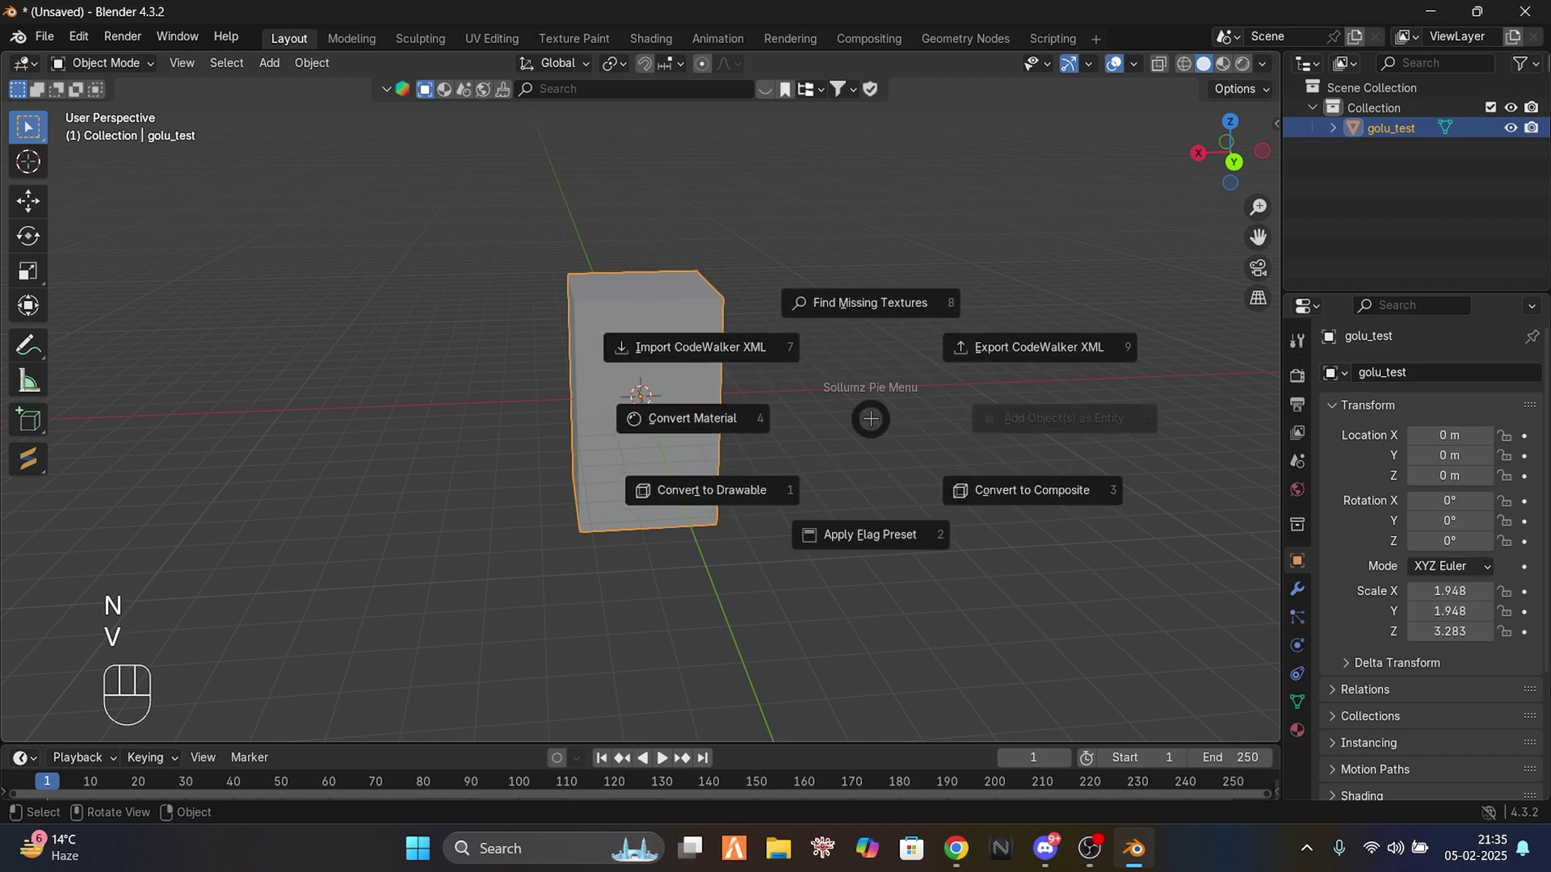
{"action": "left_click", "coordinate": [866, 423]}
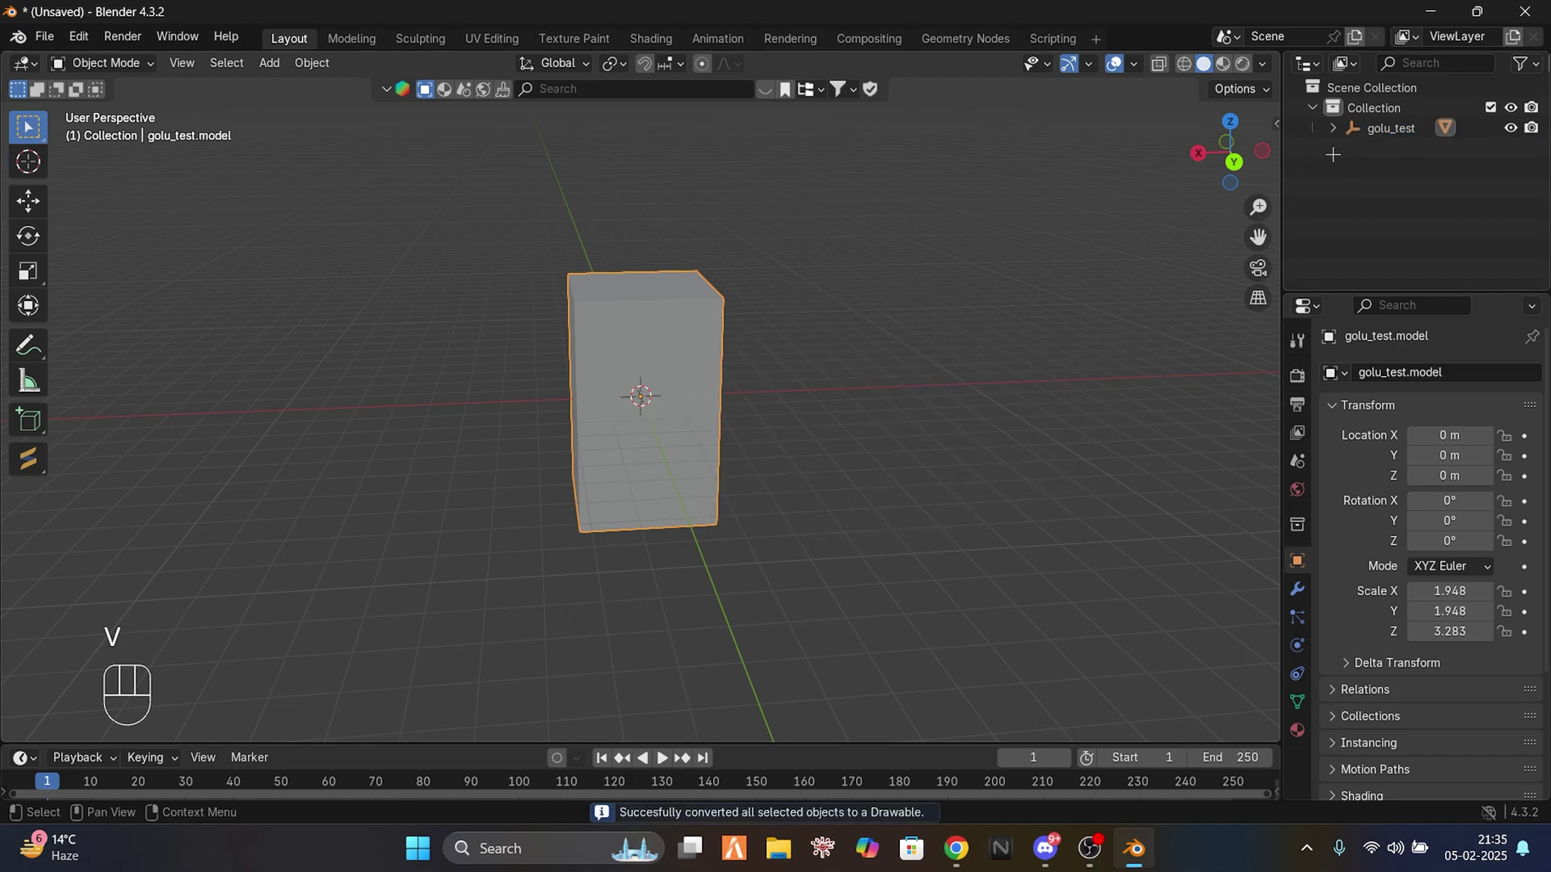
{"action": "key", "text": "ctrl"}
{"action": "key", "text": "ctrl+z"}
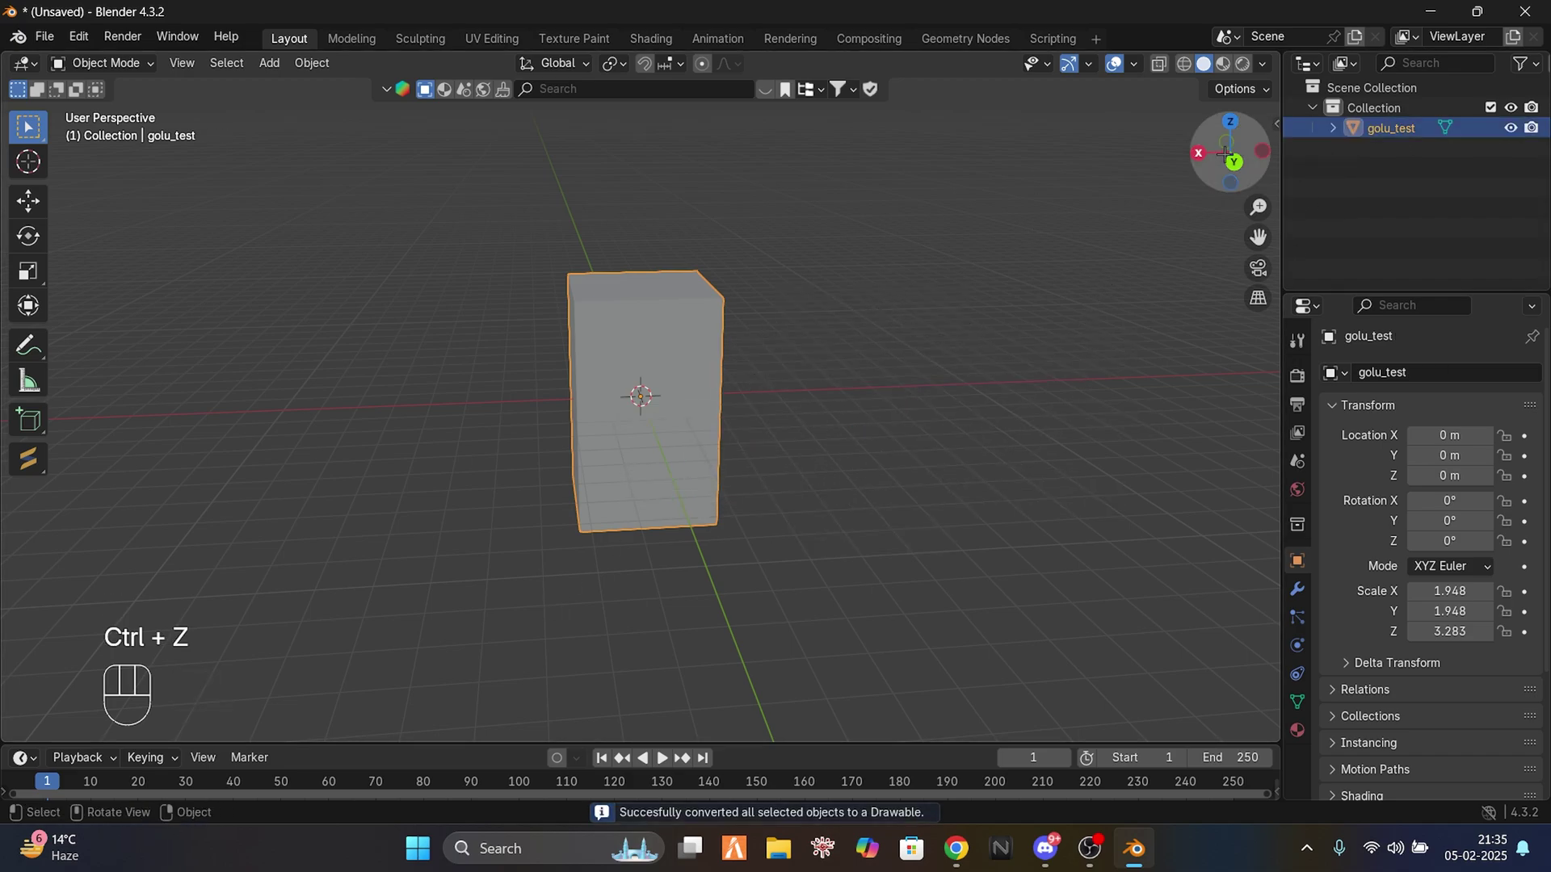
{"action": "key", "text": "n"}
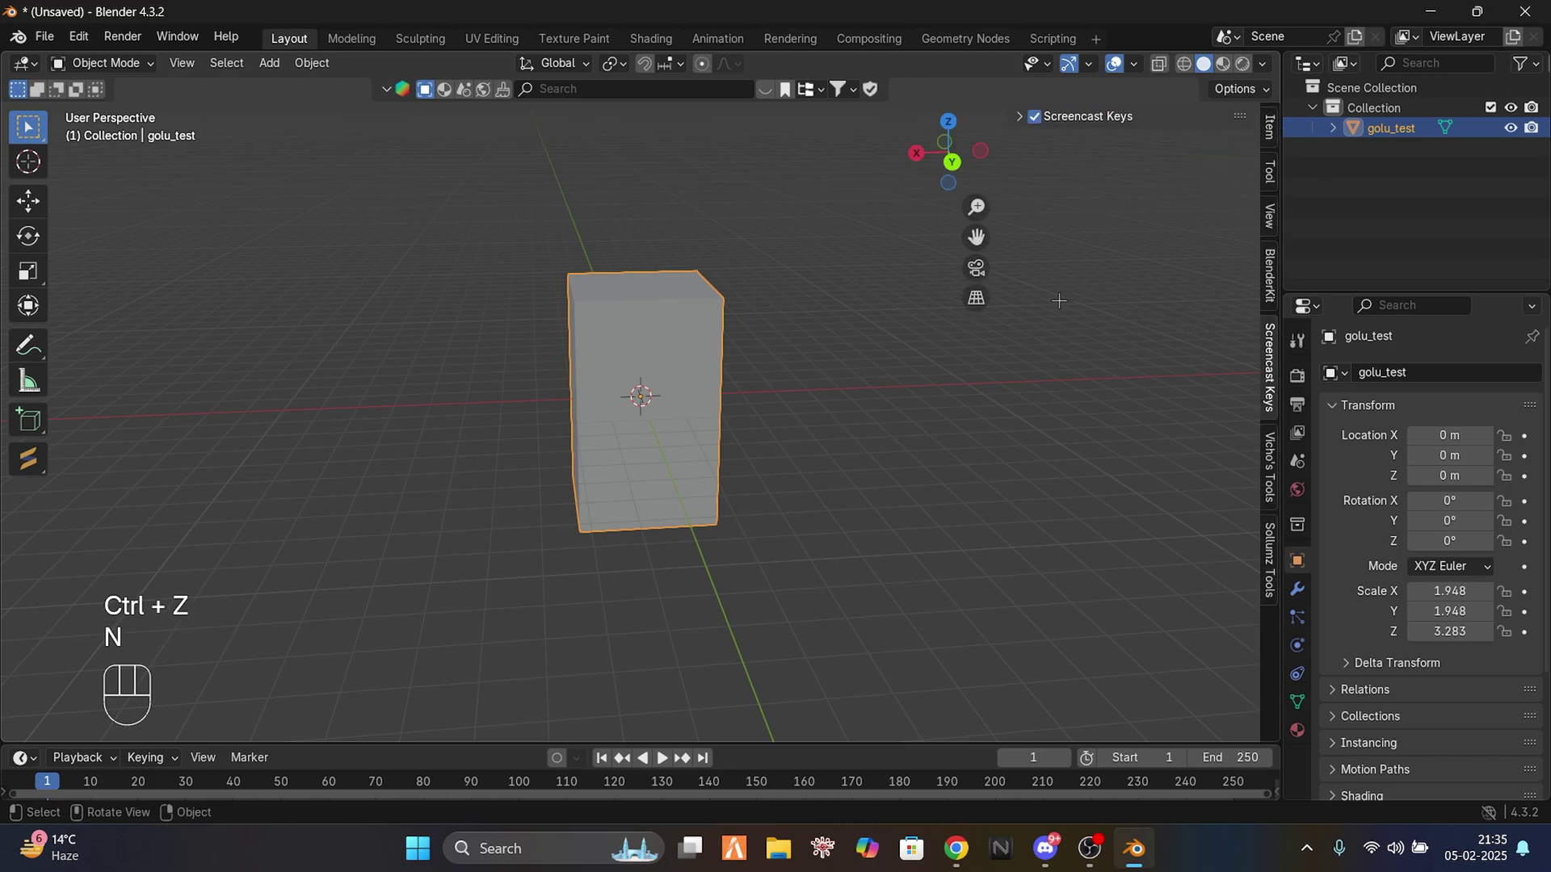
{"action": "left_click", "coordinate": [1266, 559]}
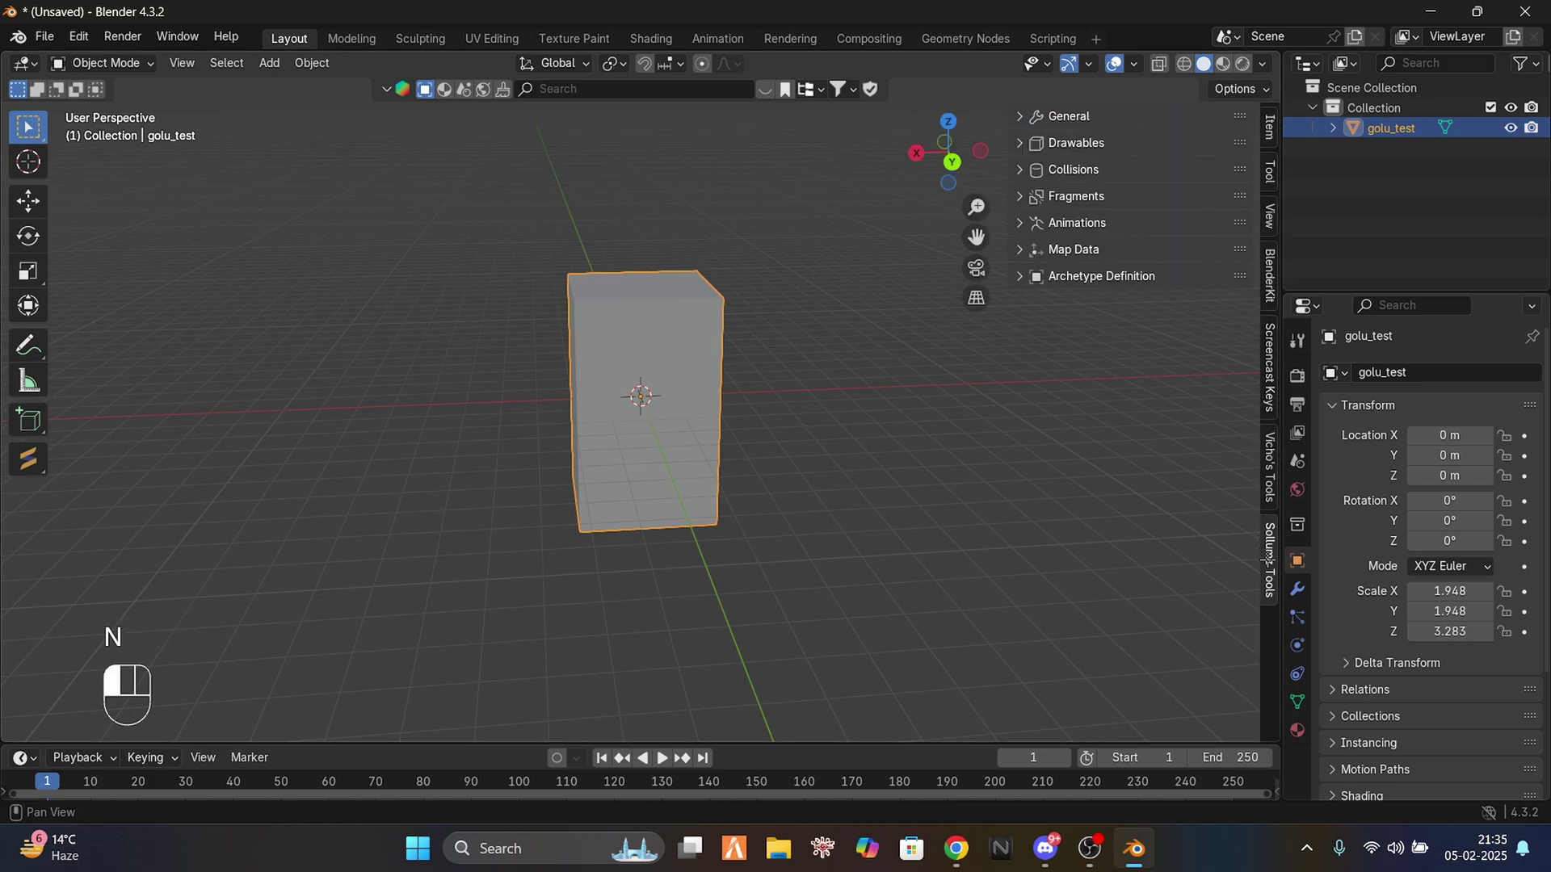
Step: Convert golu_test to a drawable under Drawables > Create Drawable Objects
{"action": "left_click", "coordinate": [1058, 141]}
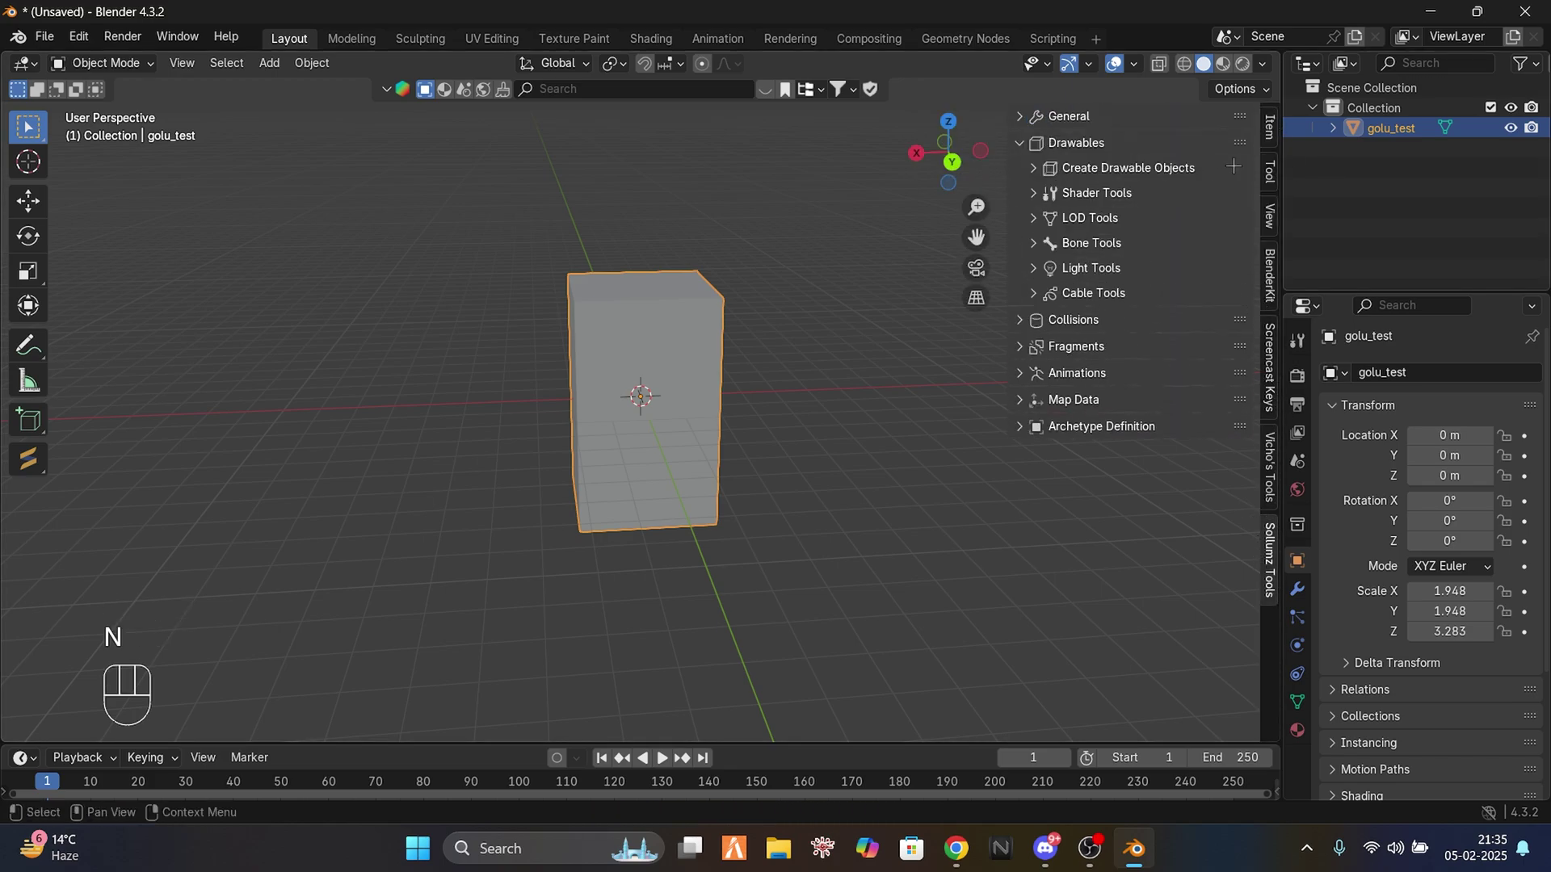
{"action": "left_click", "coordinate": [1088, 164]}
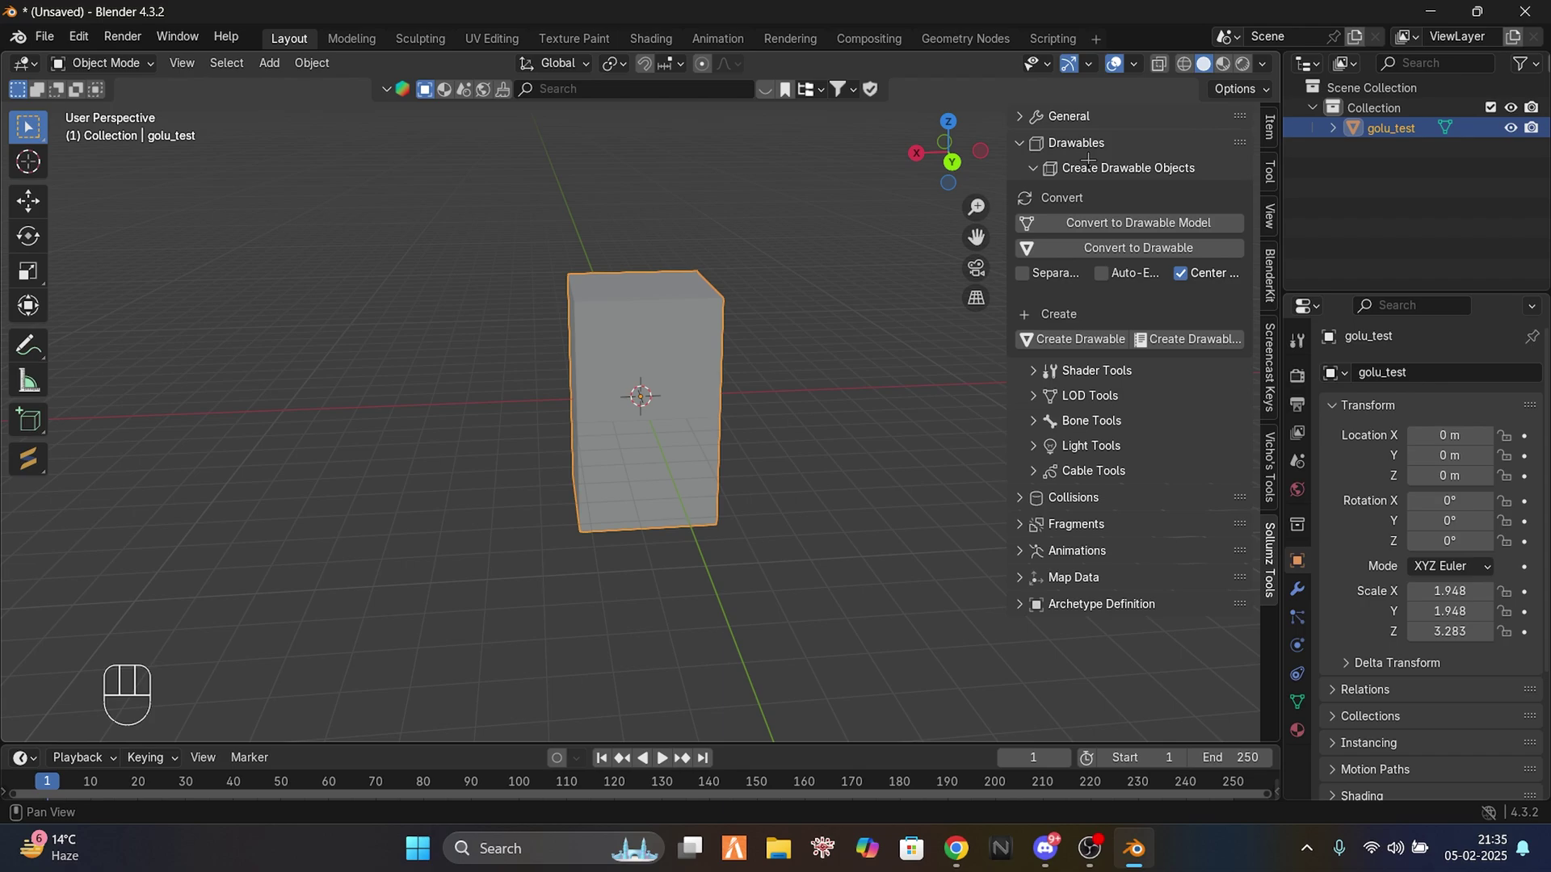
{"action": "left_click", "coordinate": [1125, 250]}
{"action": "left_click", "coordinate": [1042, 167]}
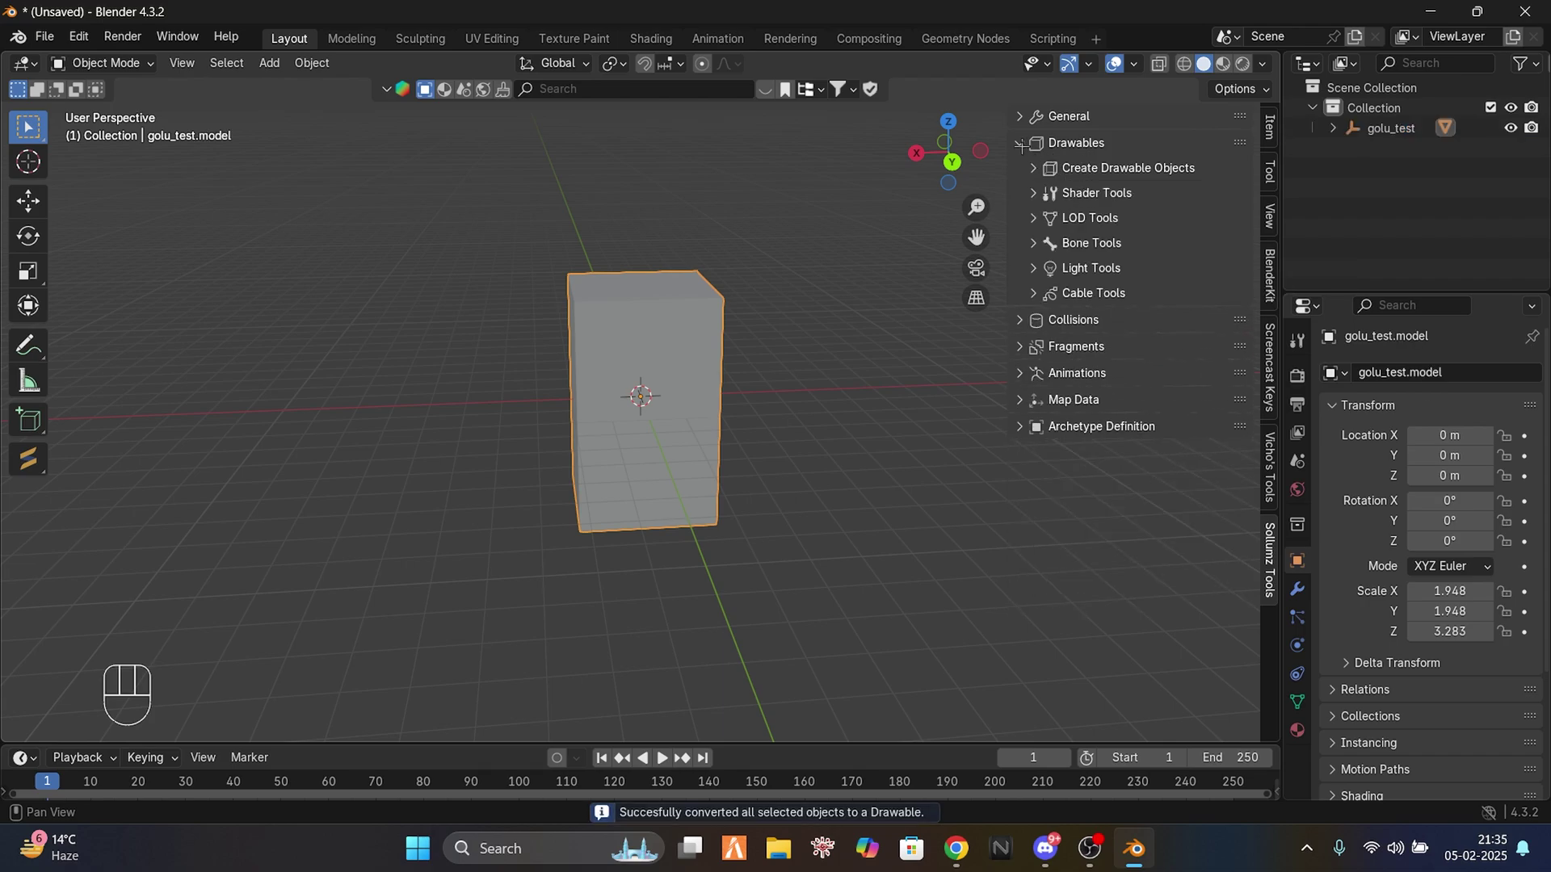
{"action": "left_click", "coordinate": [1020, 143]}
Step: Hide the sidebar and dismiss the Sollumz quick-action menu without running anything
{"action": "key", "text": "n"}
{"action": "key", "text": "v"}
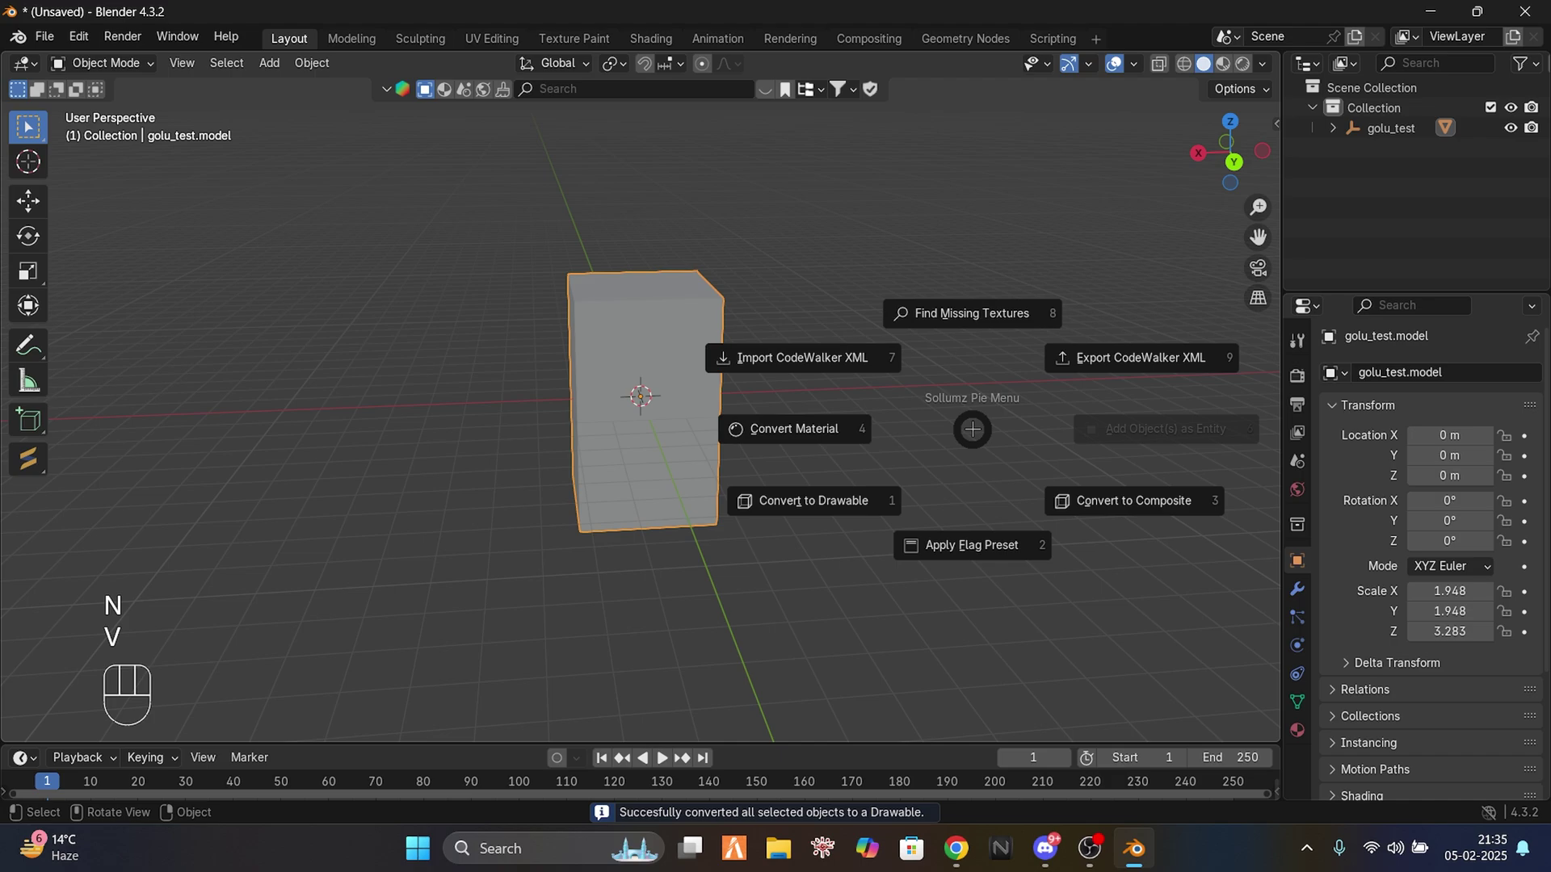
{"action": "left_click", "coordinate": [972, 429]}
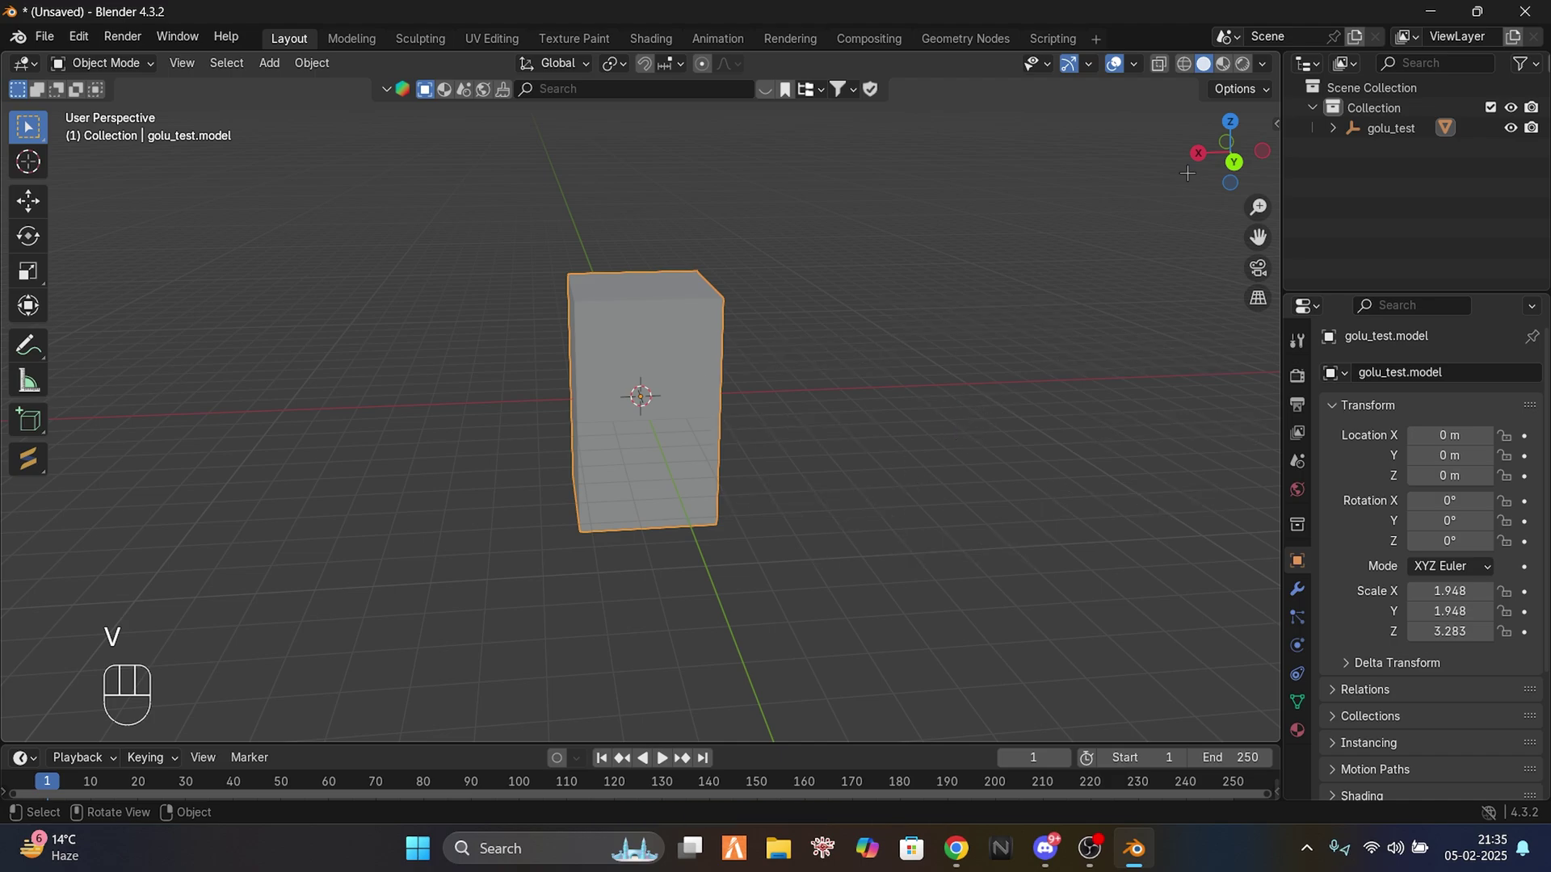
Step: Duplicate golu_test.model in place and select the copy
{"action": "left_click", "coordinate": [1335, 127]}
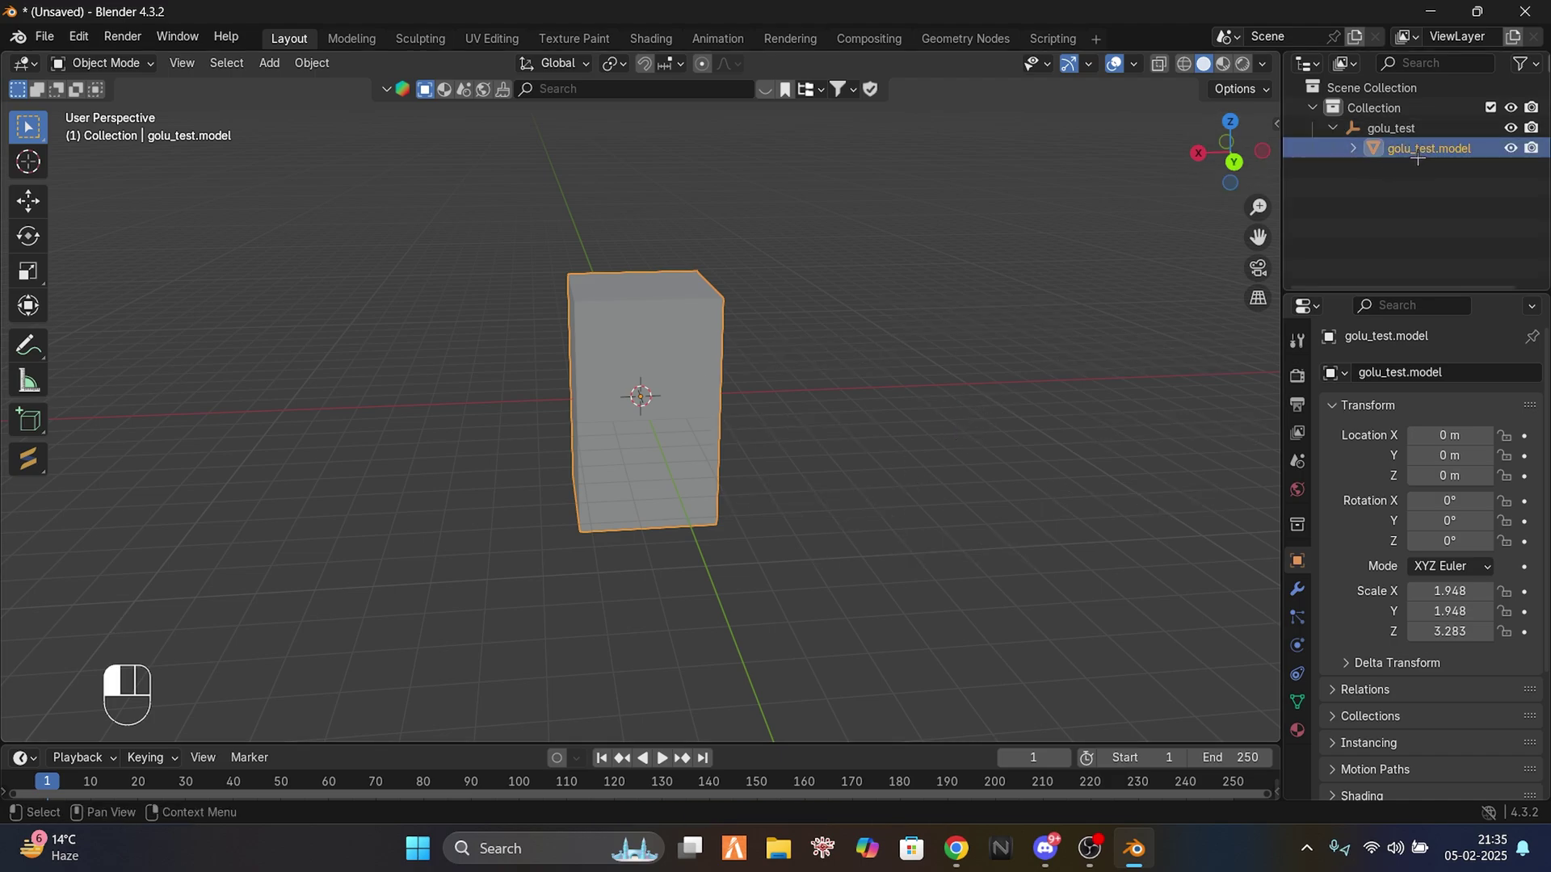
{"action": "key", "text": "shift+d"}
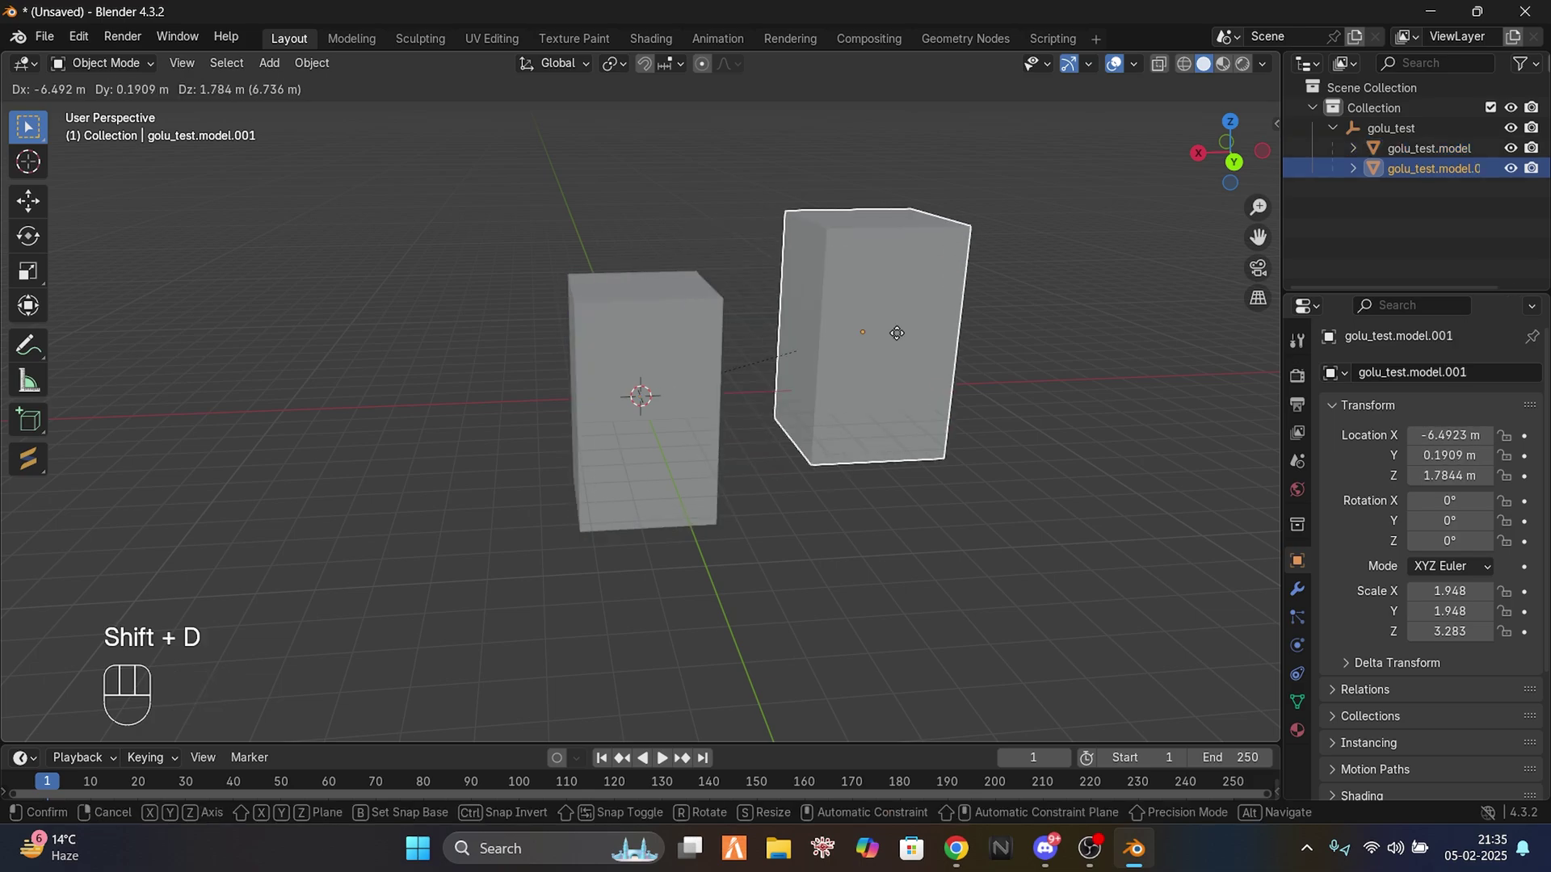
{"action": "right_click", "coordinate": [586, 314]}
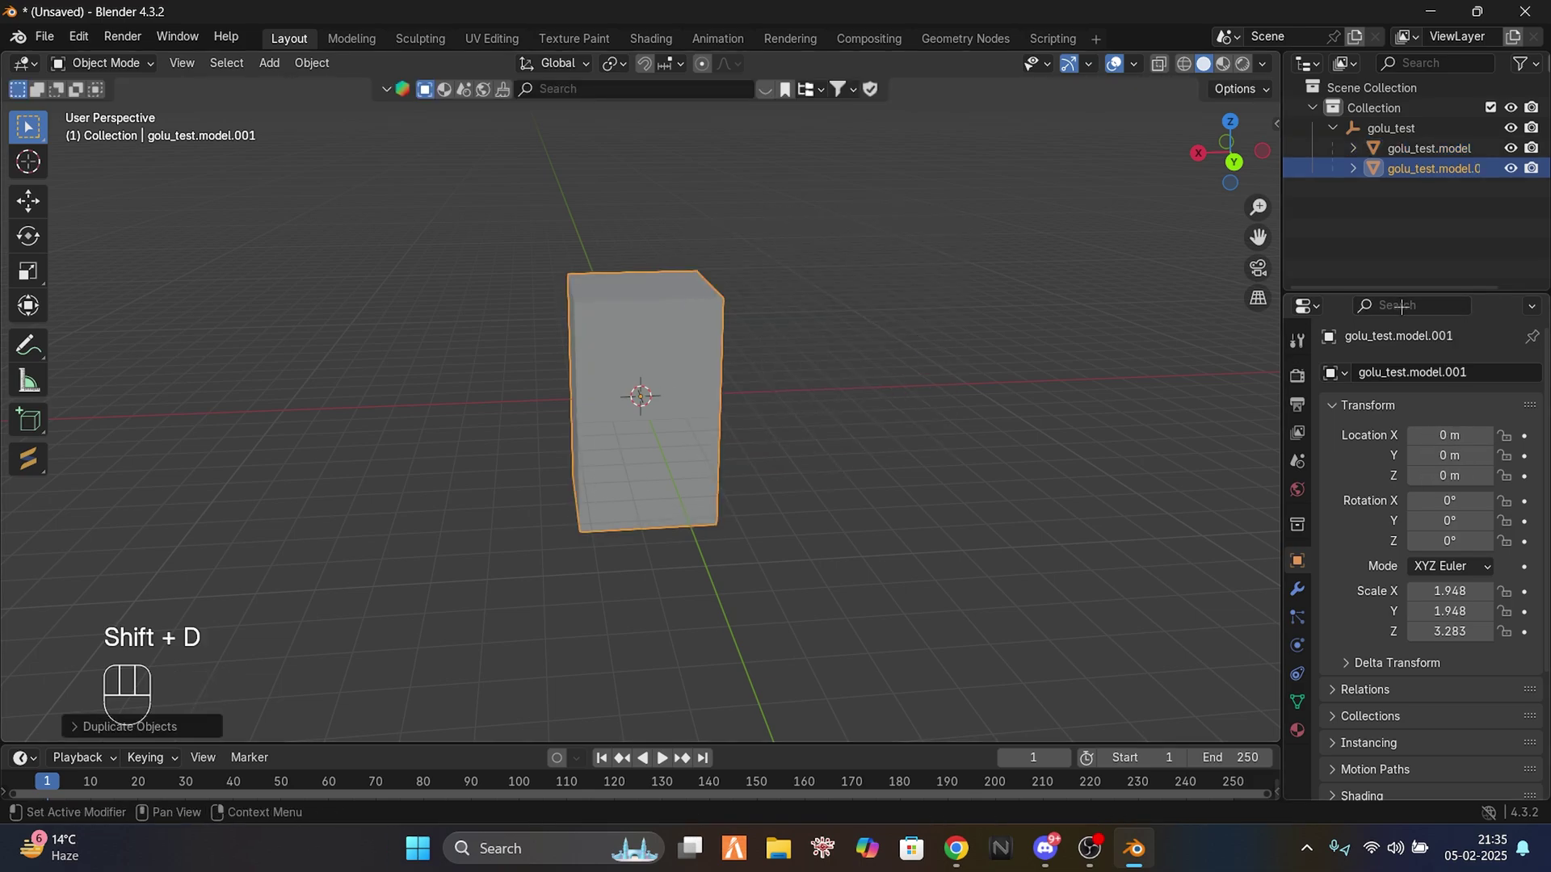
{"action": "left_click", "coordinate": [1442, 168]}
Step: Rename the golu_test.model.001 copy to golu_test_col
{"action": "double_click", "coordinate": [1471, 167]}
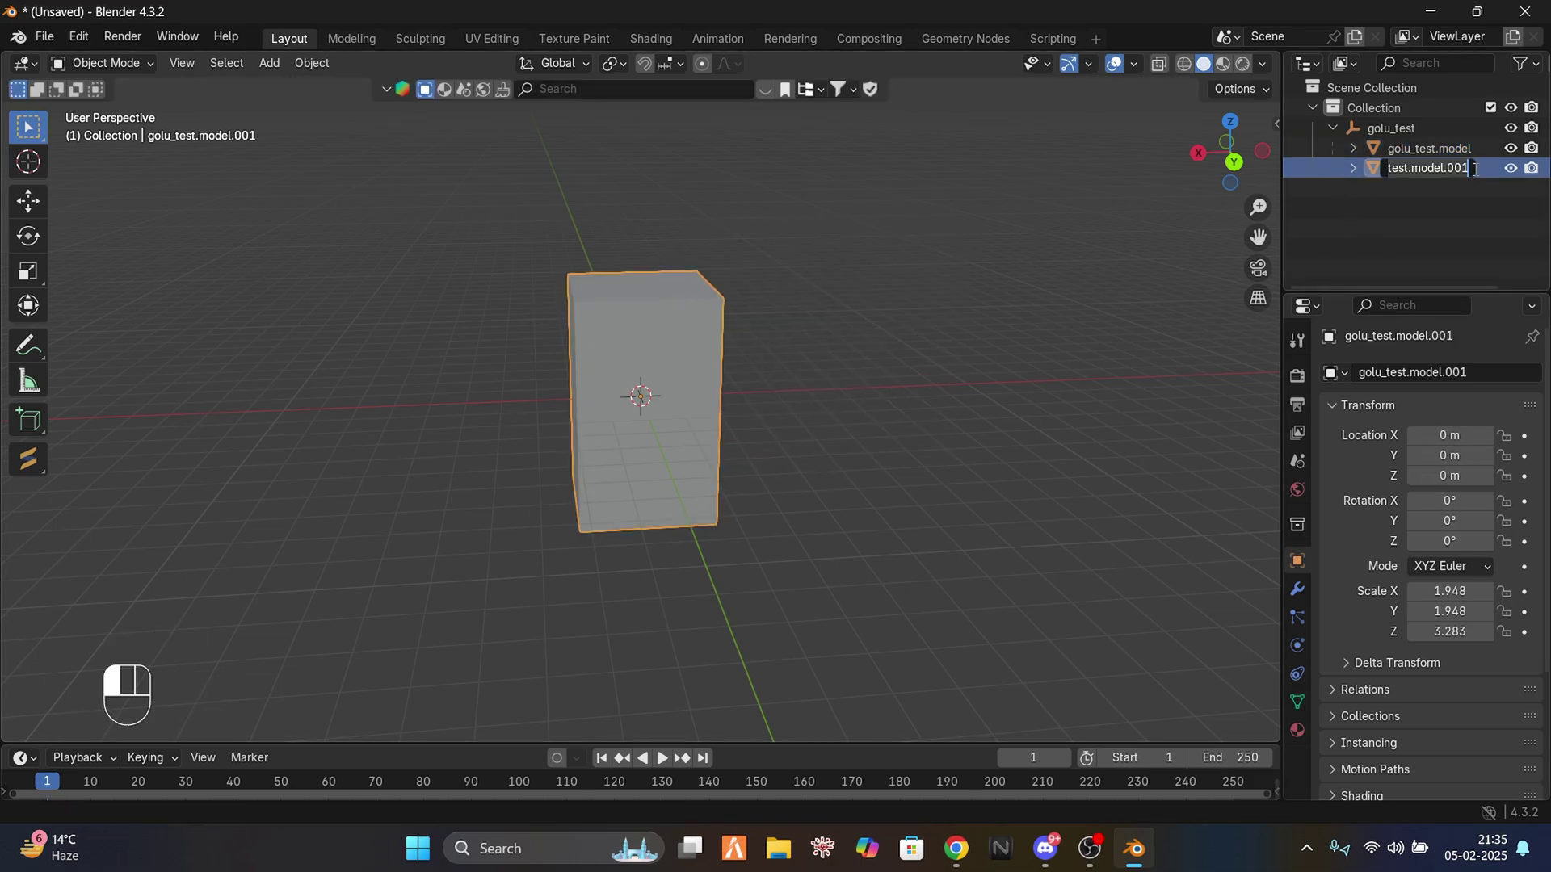
{"action": "left_click", "coordinate": [1473, 169]}
{"action": "key", "text": "BackSpace"}
{"action": "key", "text": "BackSpace"}
{"action": "key", "text": "BackSpace"}
{"action": "key", "text": "BackSpace"}
{"action": "key", "text": "BackSpace"}
{"action": "key", "text": "BackSpace"}
{"action": "key", "text": "BackSpace"}
{"action": "key", "text": "BackSpace"}
{"action": "key", "text": "BackSpace"}
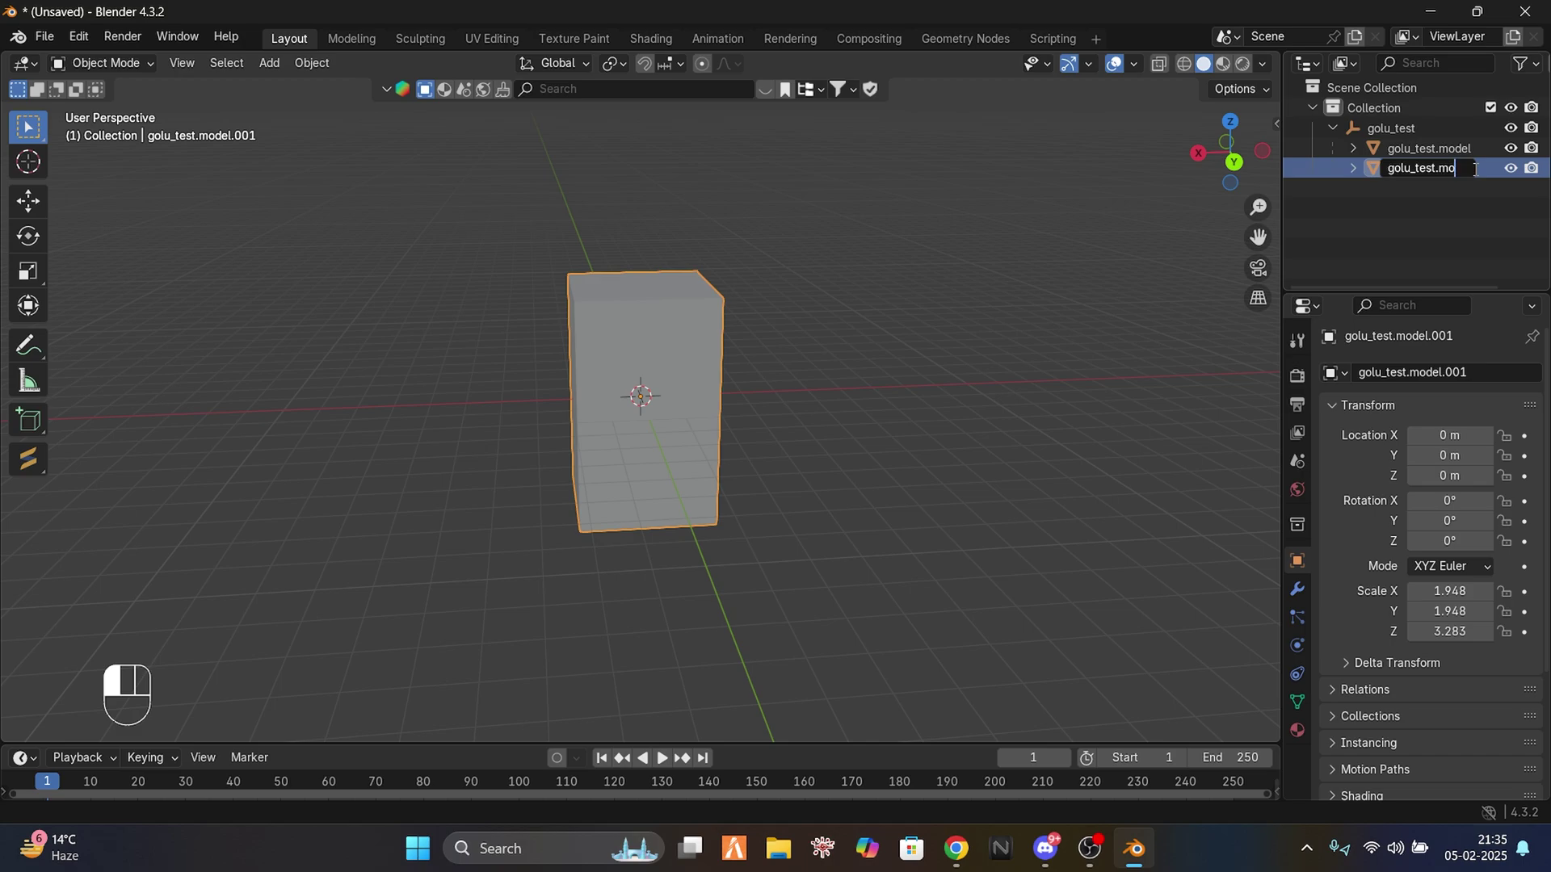
{"action": "type", "text": "_col"}
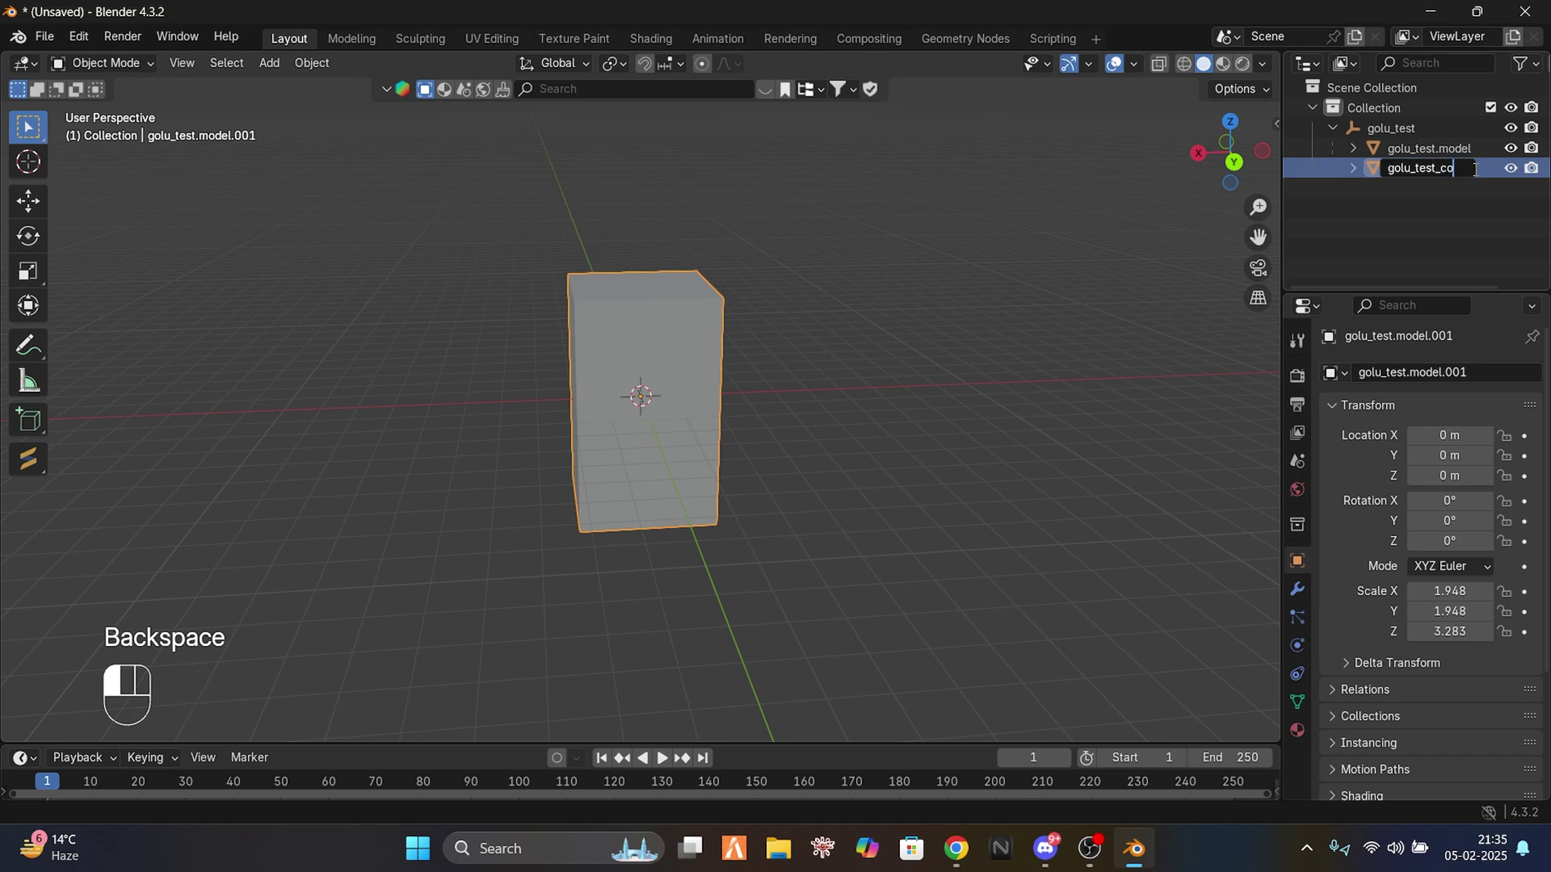
{"action": "key", "text": "Return"}
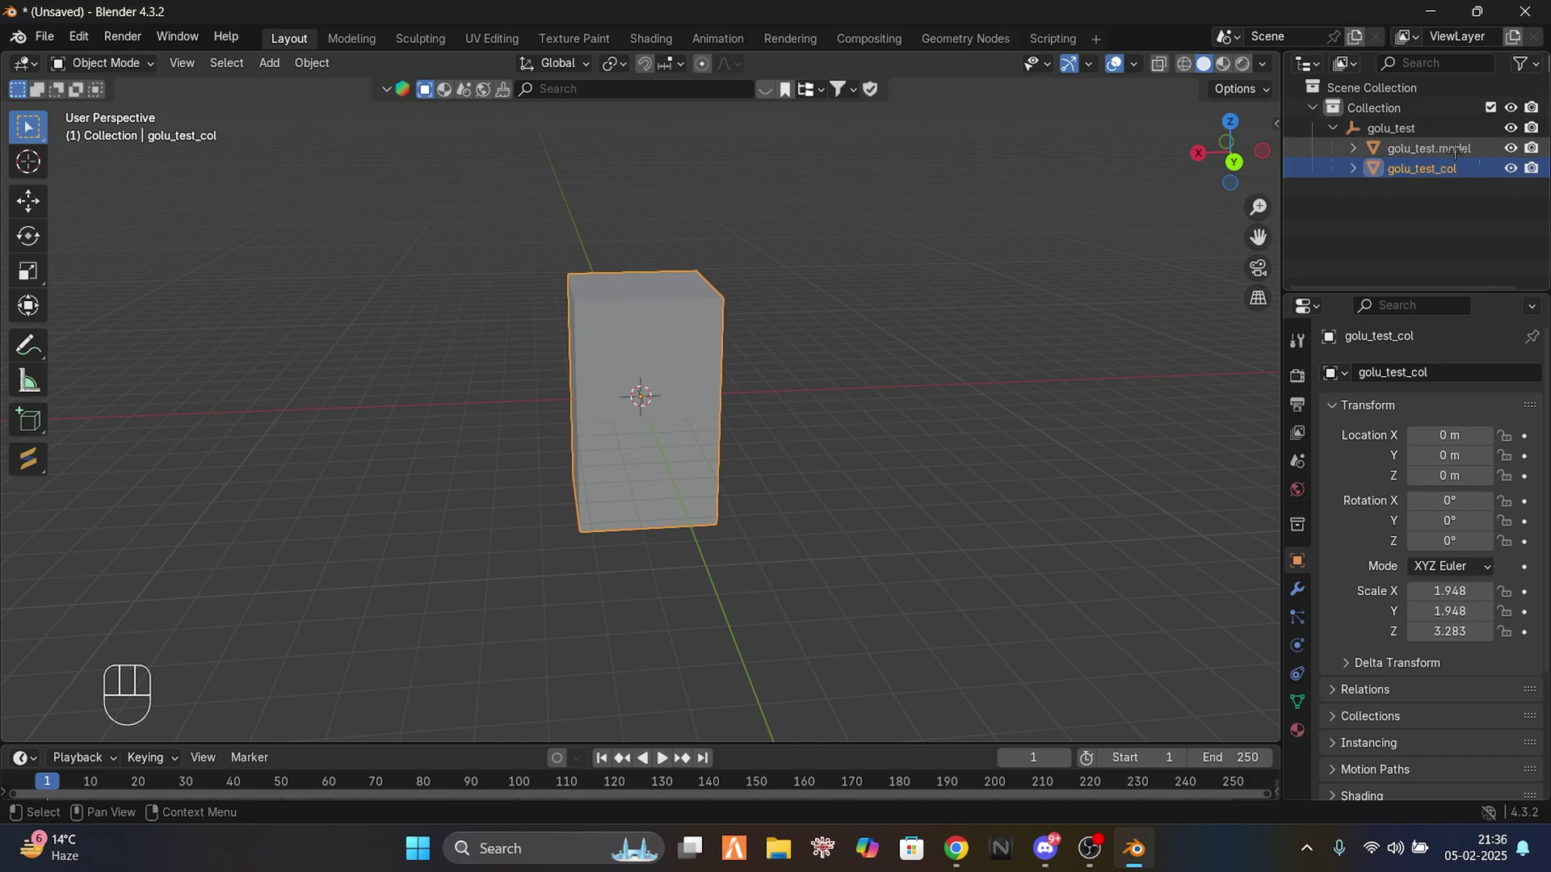
Step: Hide the original golu_test.model and show the Sollumz Tools sidebar
{"action": "left_click", "coordinate": [1509, 148], "text": "shift"}
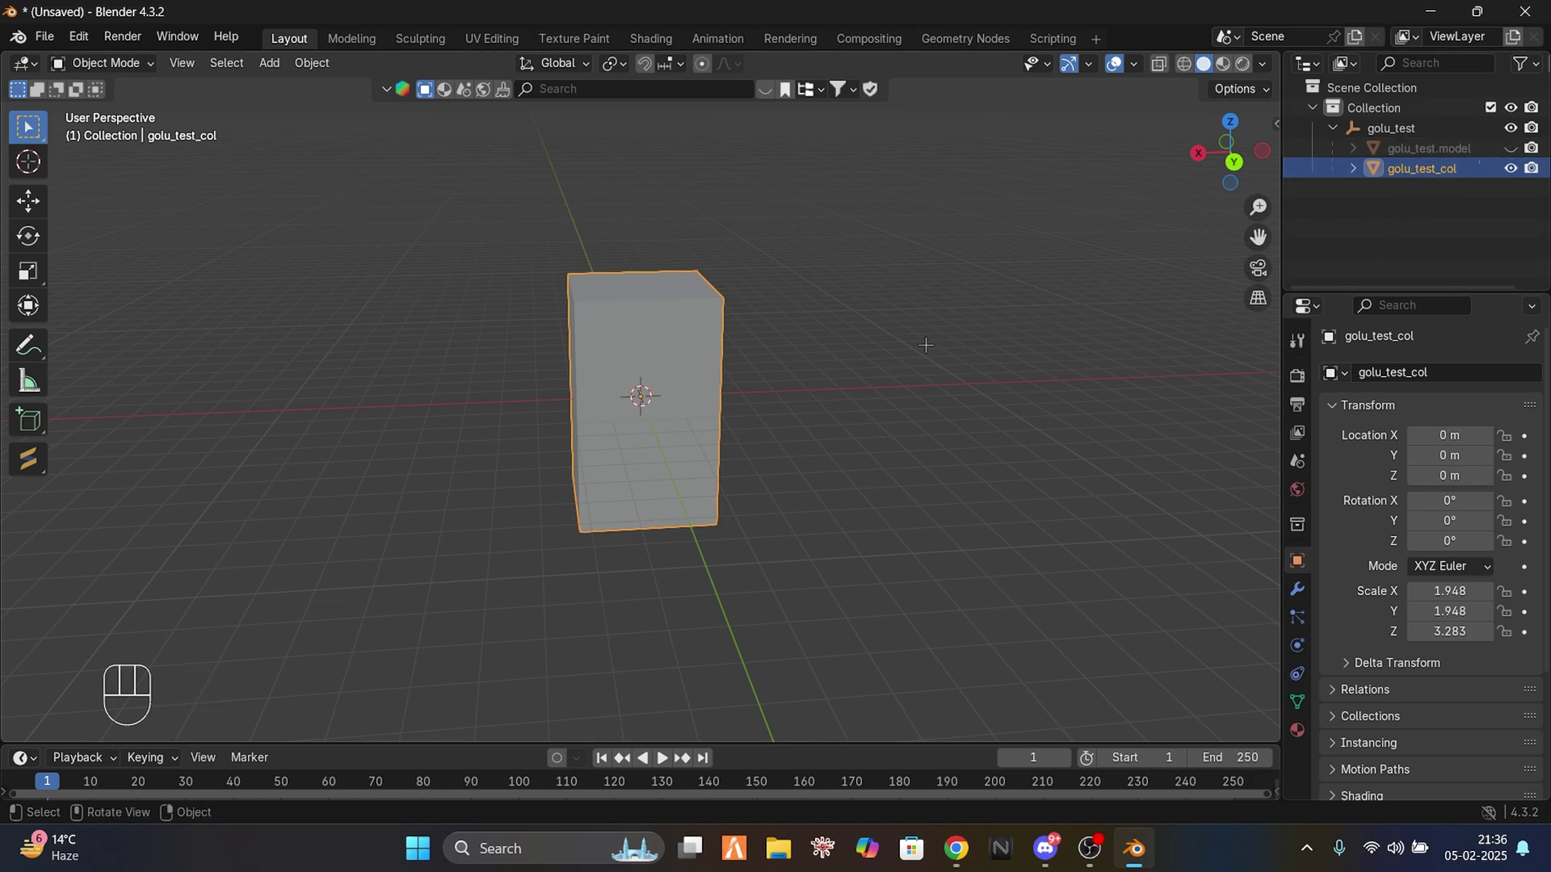
{"action": "middle_click_drag", "start_coordinate": [926, 345], "coordinate": [928, 332]}
{"action": "key", "text": "n"}
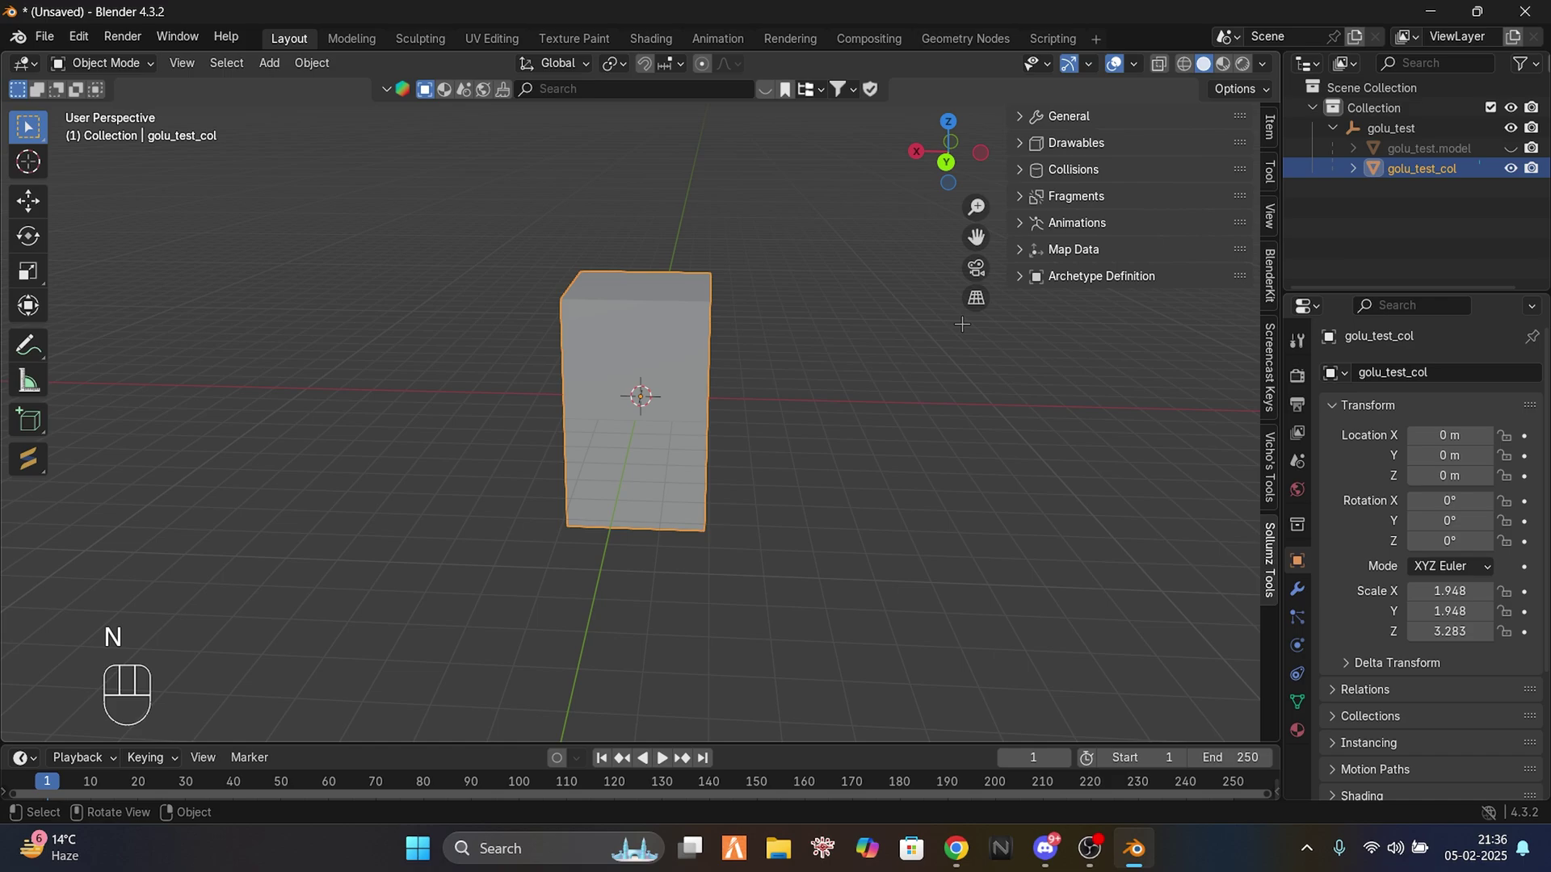
Step: Open the YouTube channel's About details and its Patreon link in a new tab
{"action": "left_click", "coordinate": [956, 848]}
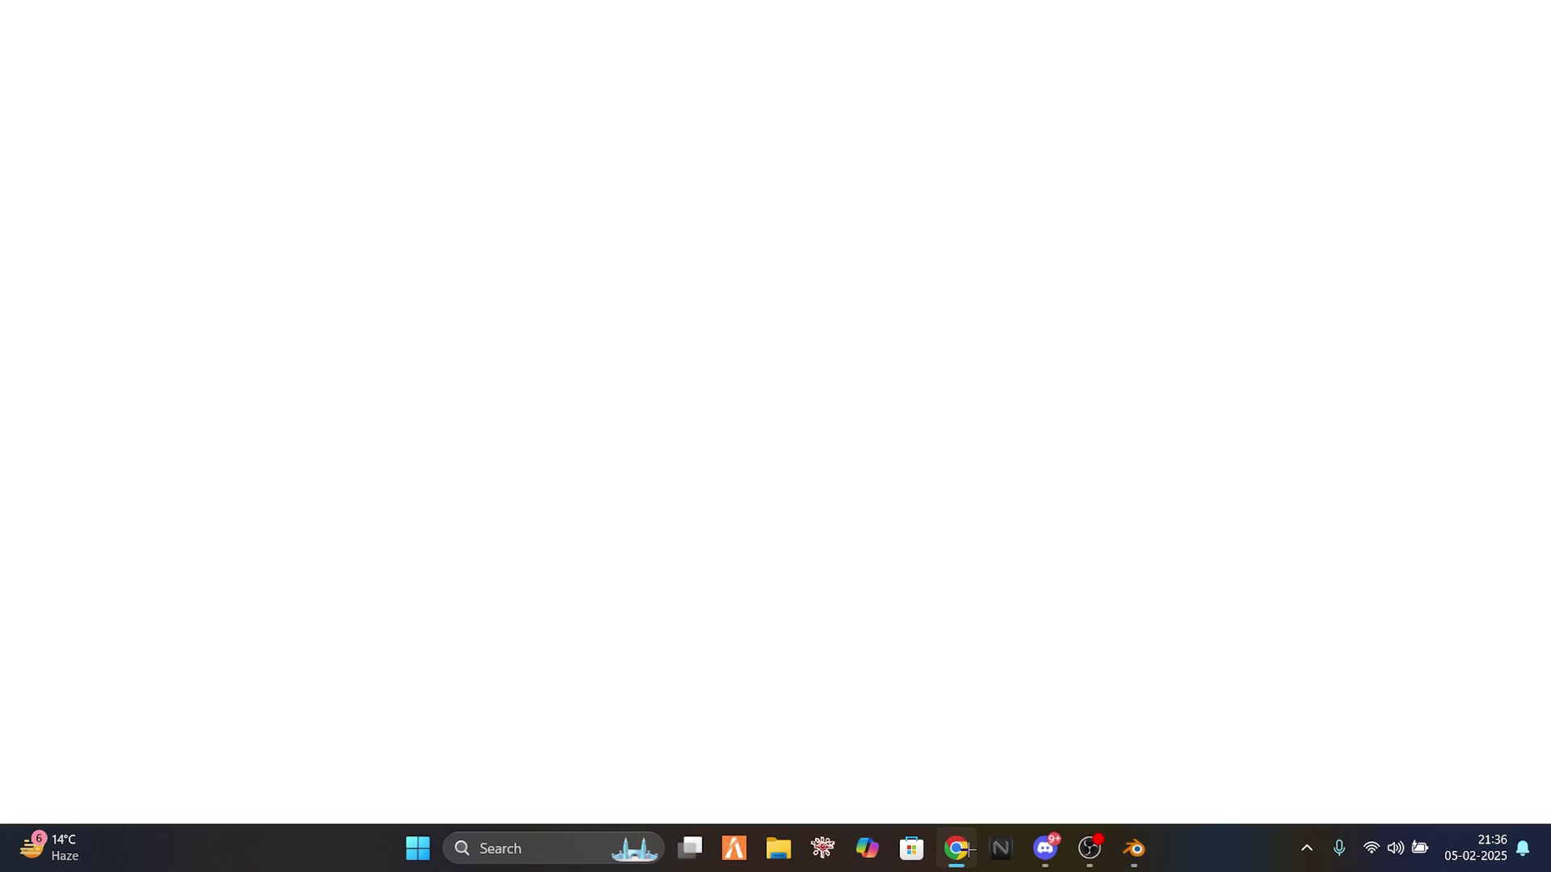
{"action": "left_click", "coordinate": [630, 263]}
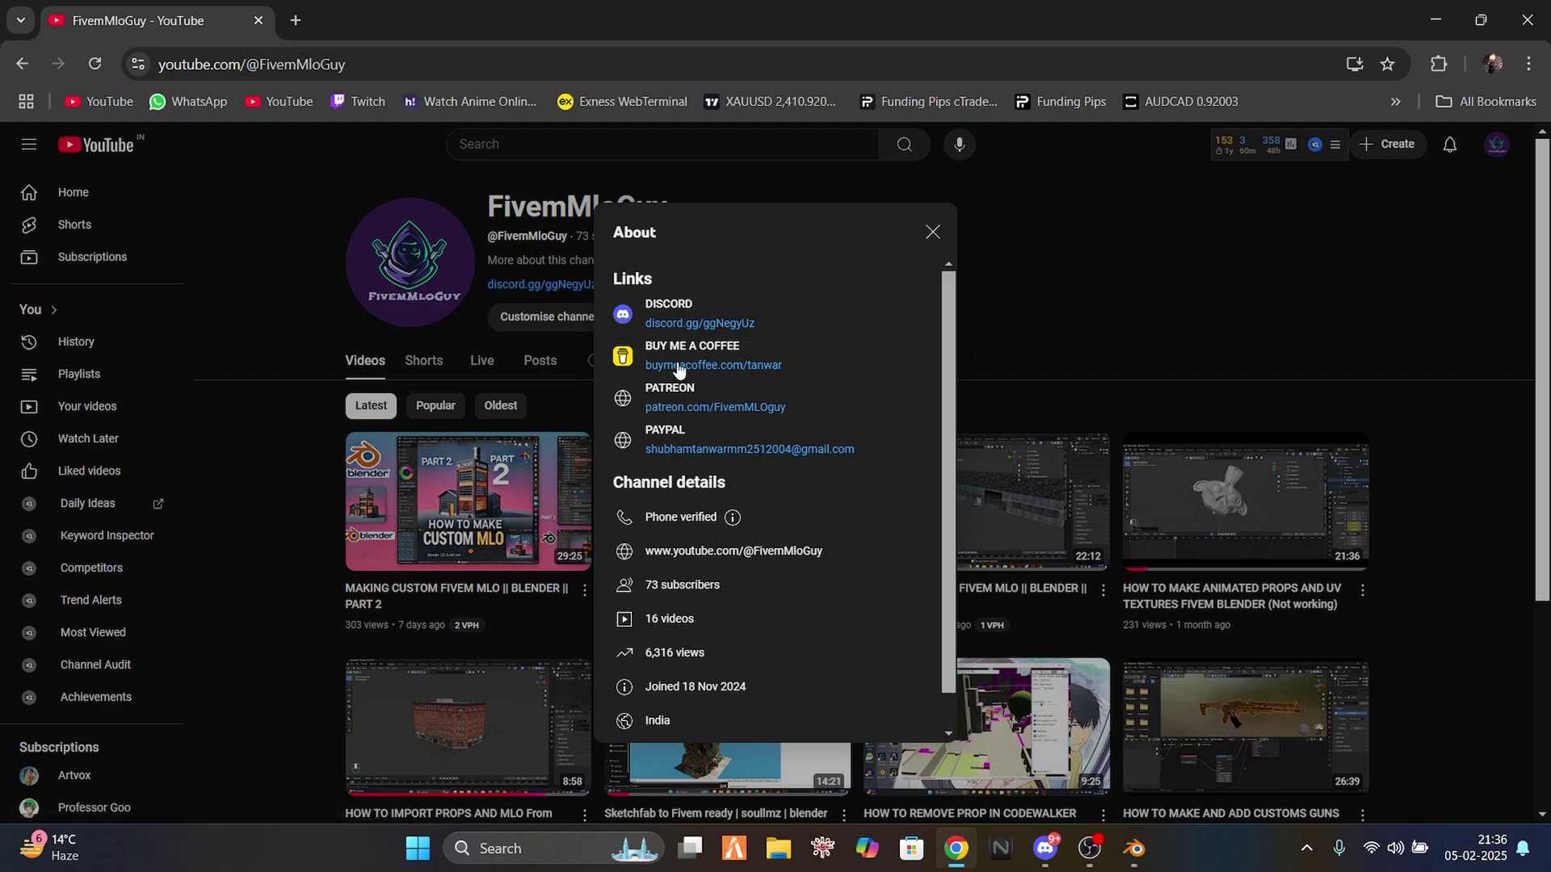
{"action": "left_click", "coordinate": [703, 408]}
{"action": "right_click", "coordinate": [731, 10]}
{"action": "left_click", "coordinate": [602, 6]}
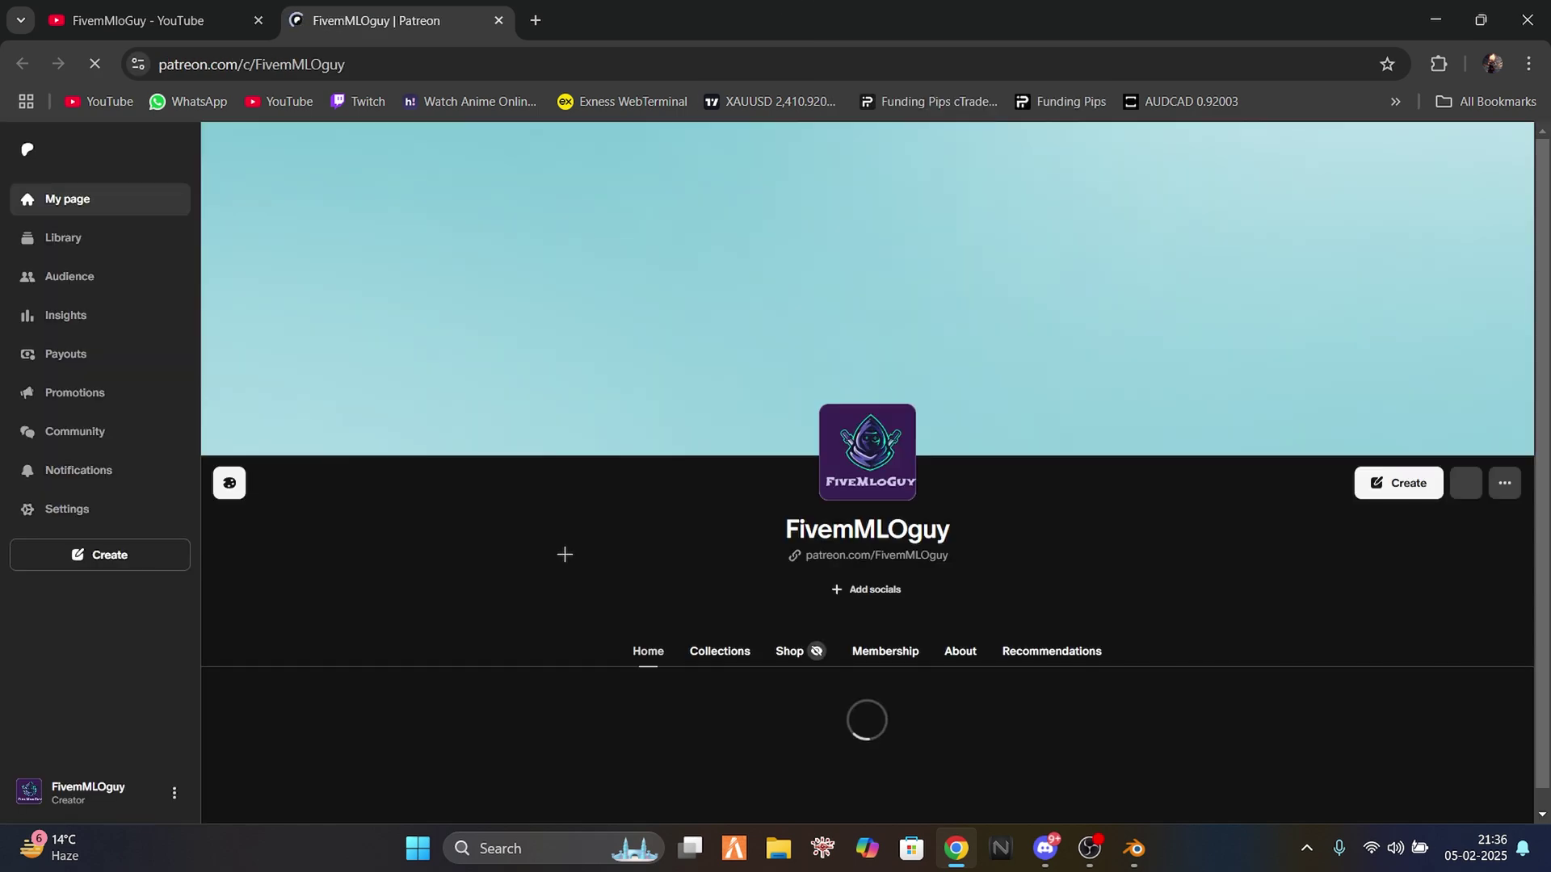
Step: Scroll through the Patreon setup checklist and Overview cards, then return to Blender
{"action": "scroll", "coordinate": [1125, 489], "scroll_direction": "down", "scroll_amount": 1}
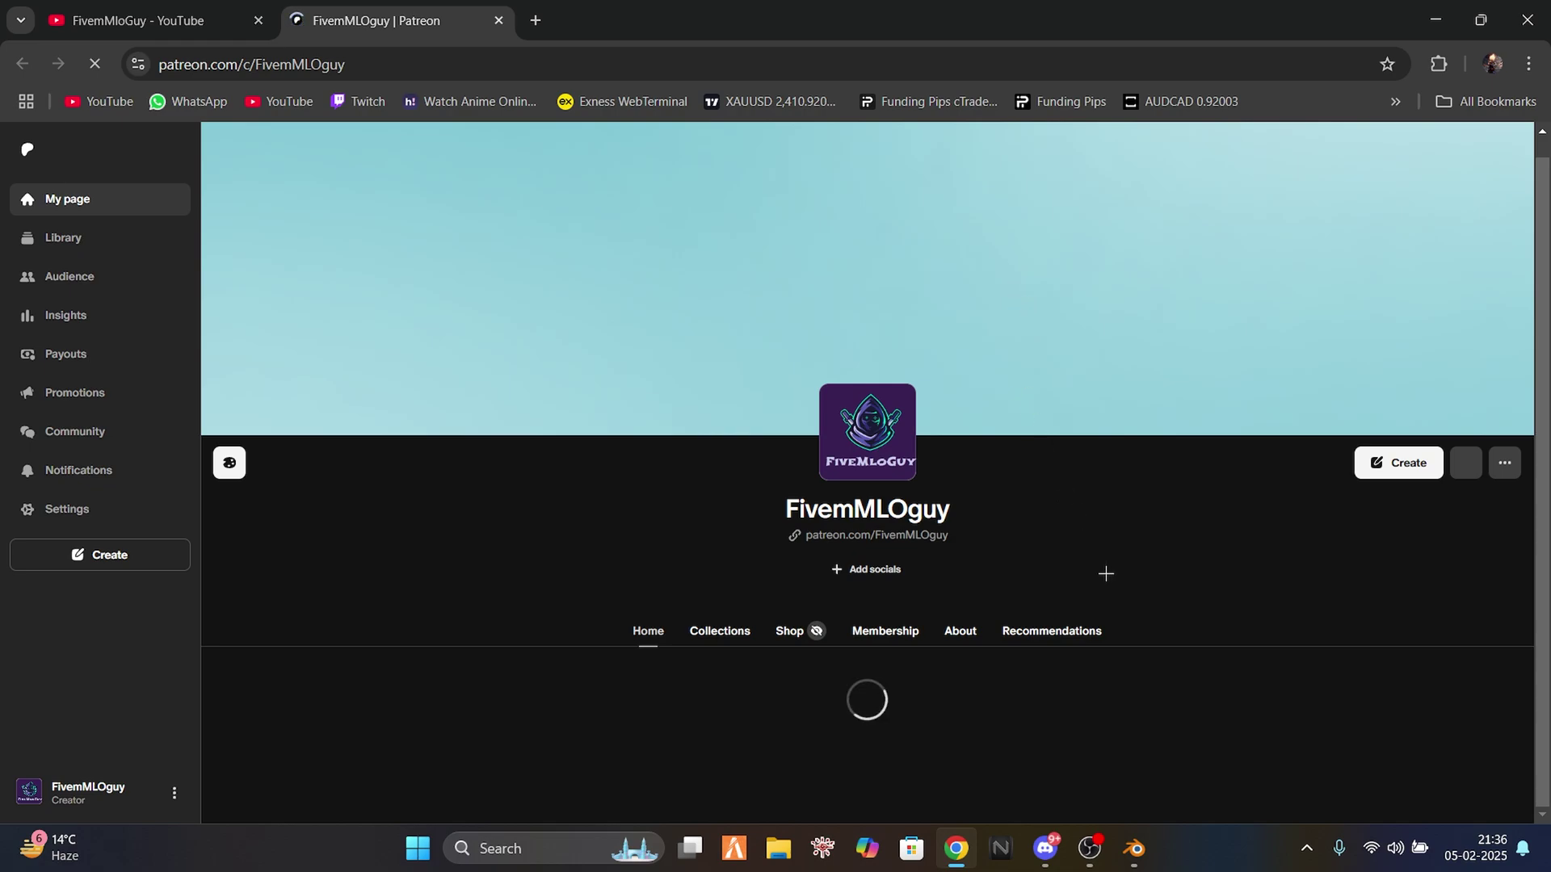
{"action": "scroll", "coordinate": [1106, 573], "scroll_direction": "down", "scroll_amount": 5}
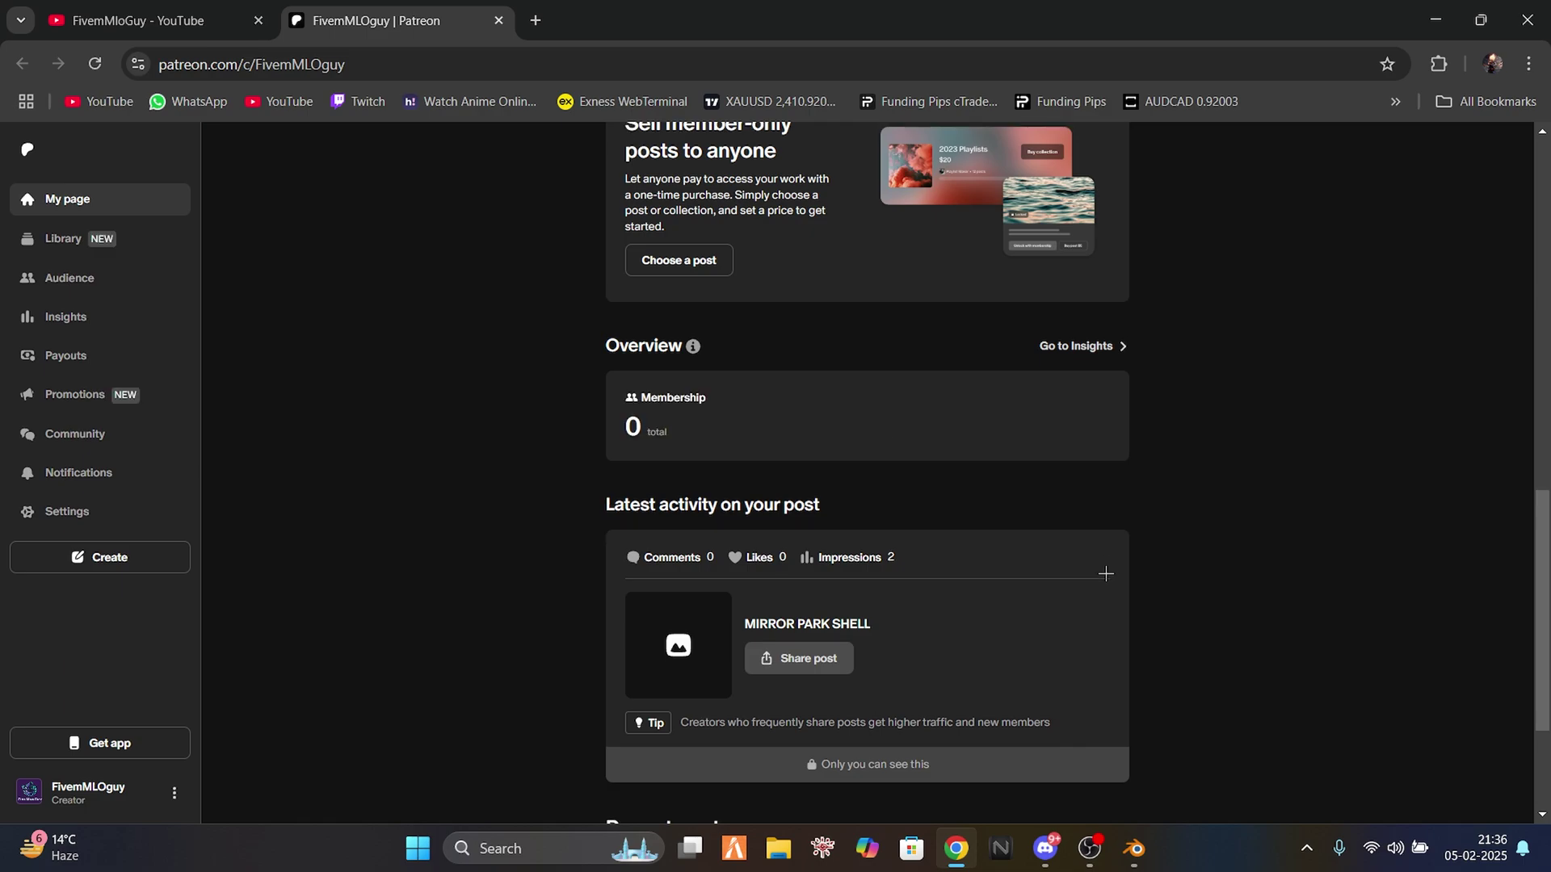
{"action": "scroll", "coordinate": [1096, 510], "scroll_direction": "up", "scroll_amount": 10}
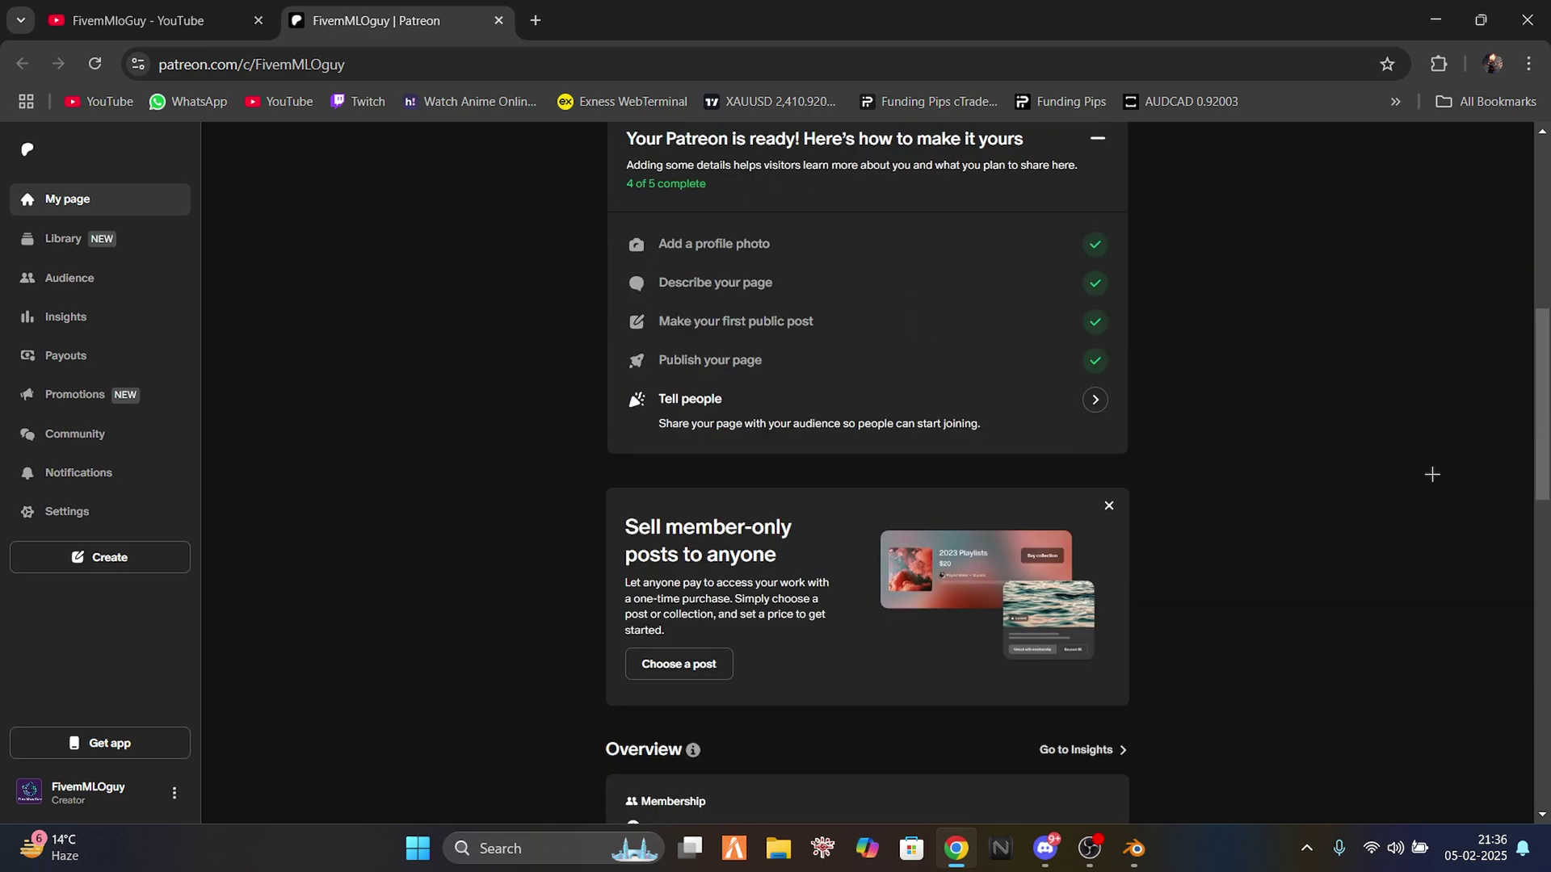
{"action": "scroll", "coordinate": [1444, 484], "scroll_direction": "down", "scroll_amount": 8}
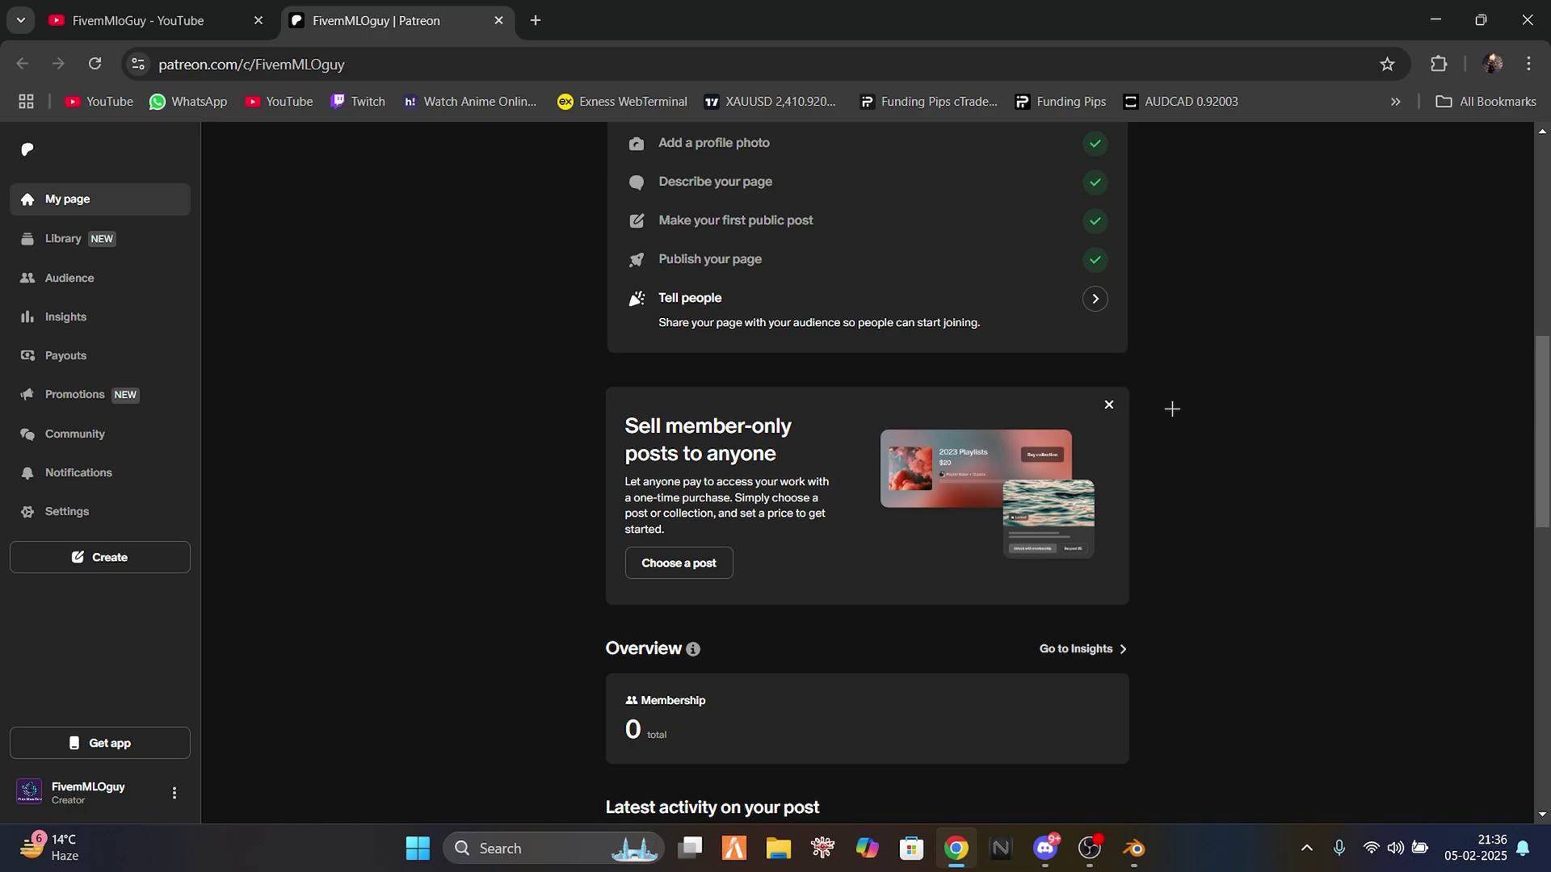
{"action": "scroll", "coordinate": [1172, 409], "scroll_direction": "up", "scroll_amount": 6}
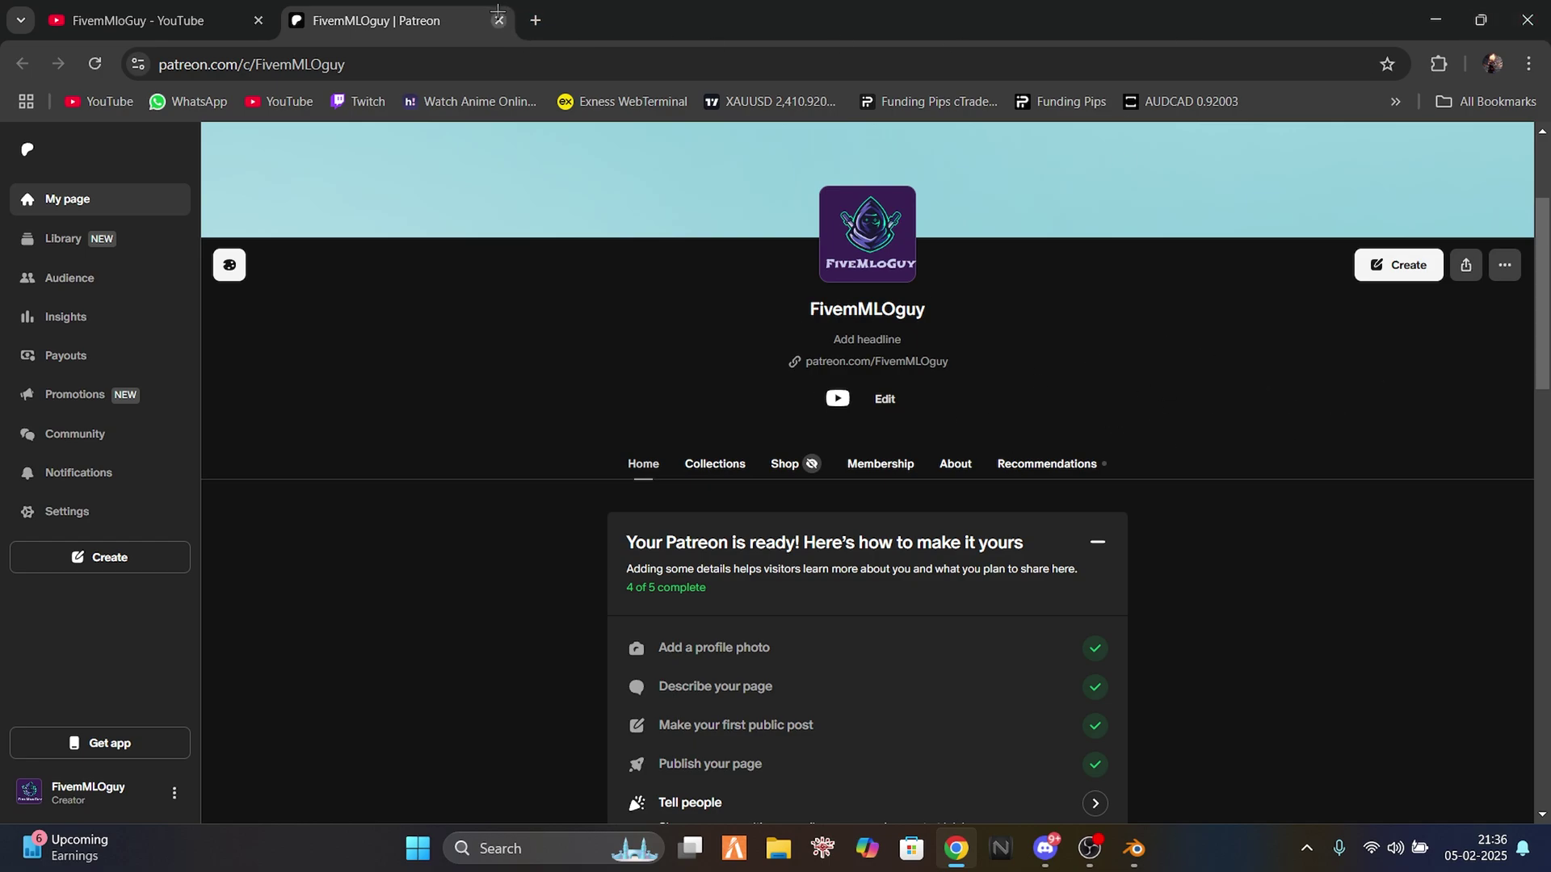
{"action": "key", "text": "alt+Tab"}
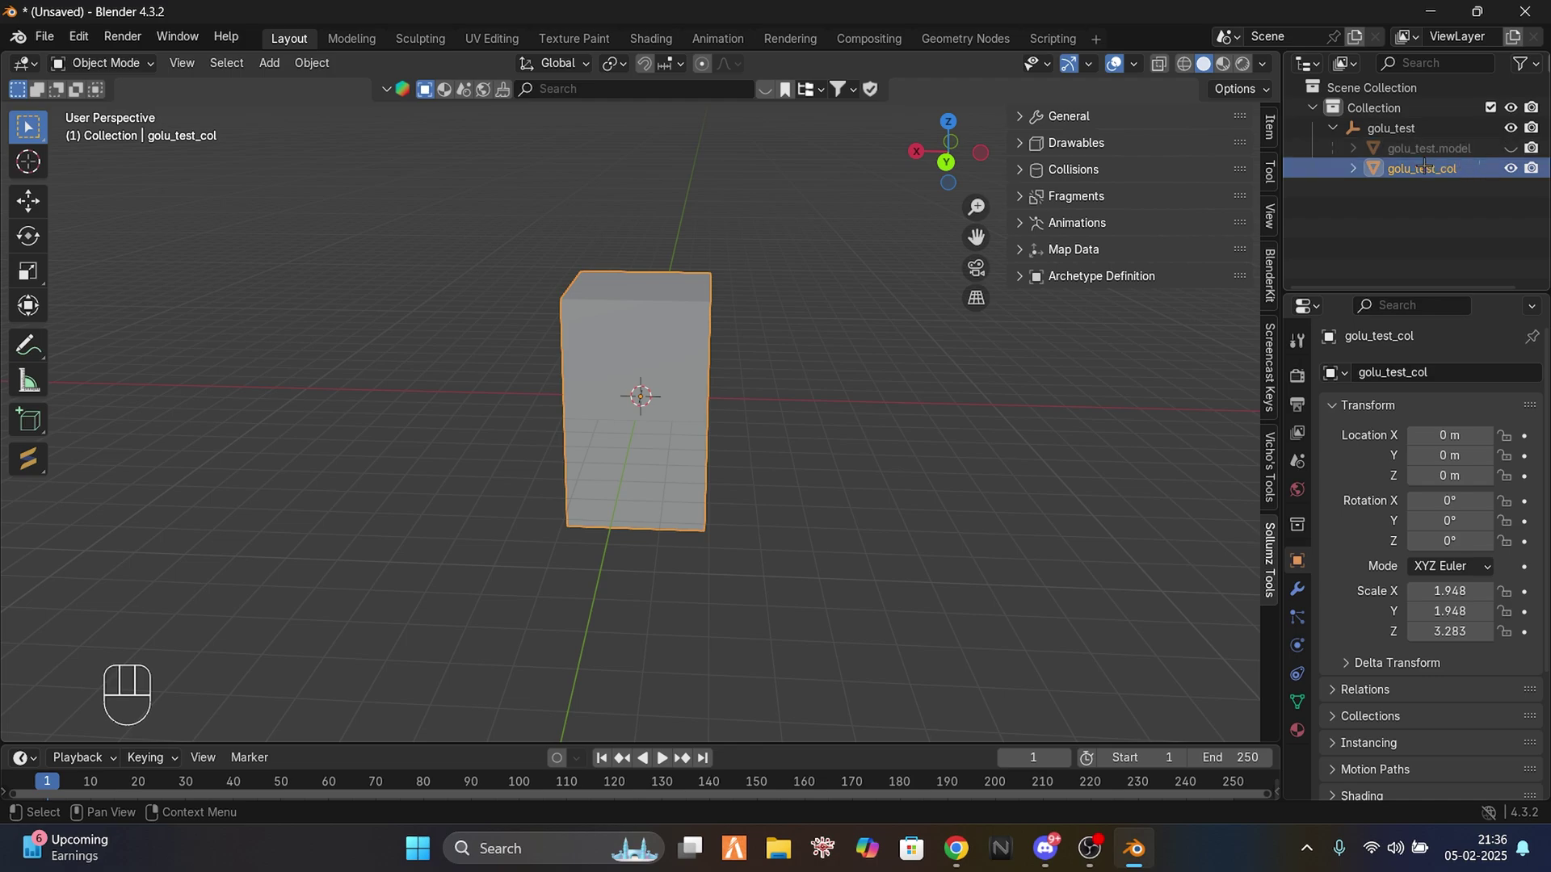
Step: Convert golu_test_col to a Bound Composite with Bound GeometryBVH as child type
{"action": "left_click", "coordinate": [1054, 169]}
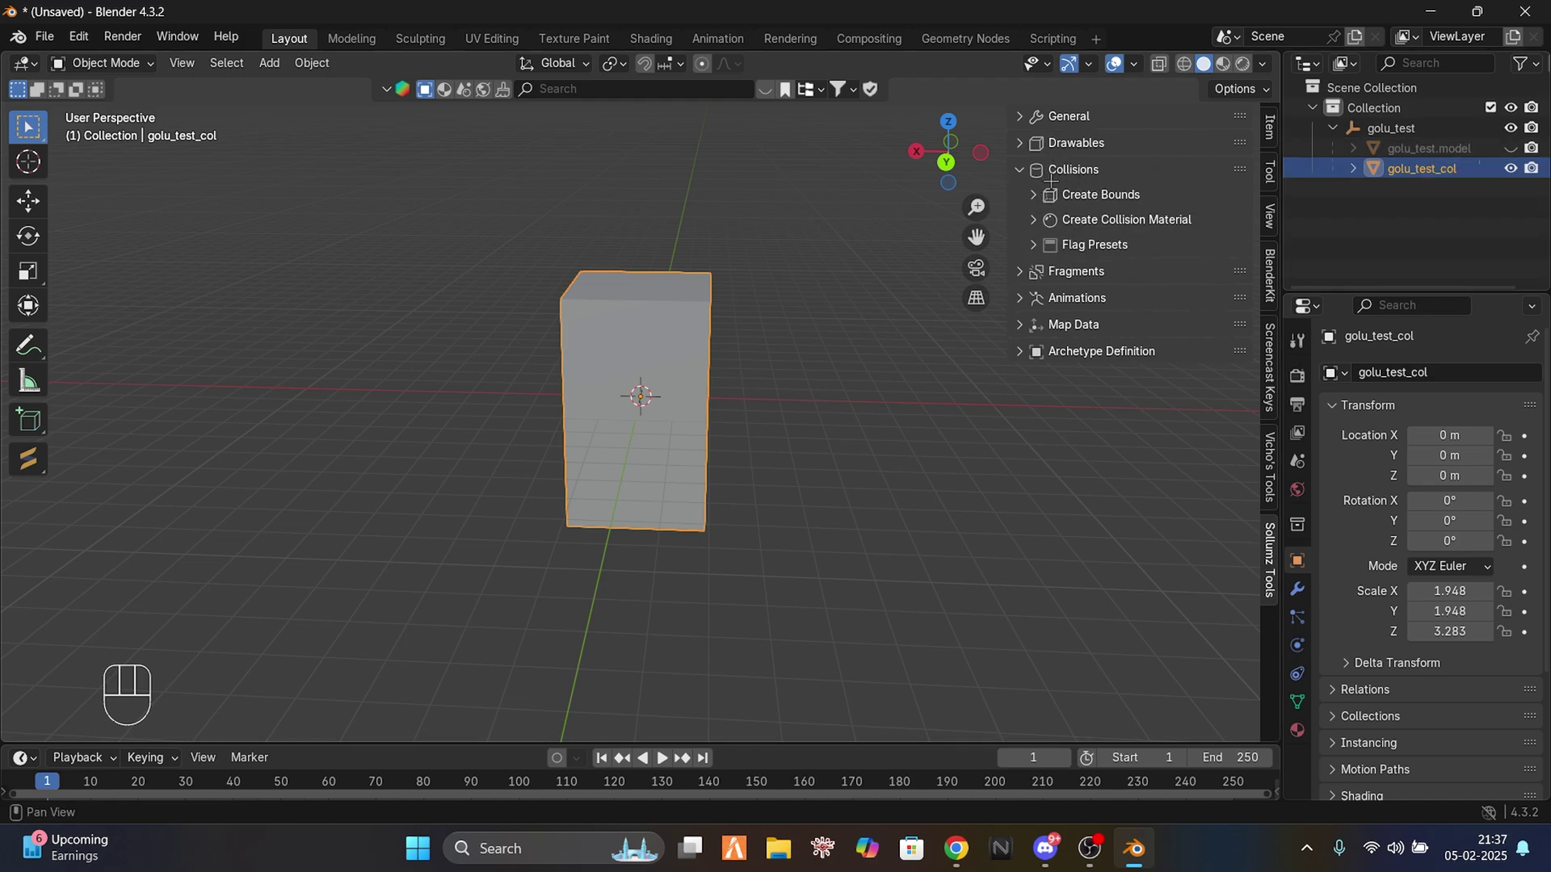
{"action": "left_click", "coordinate": [1075, 194]}
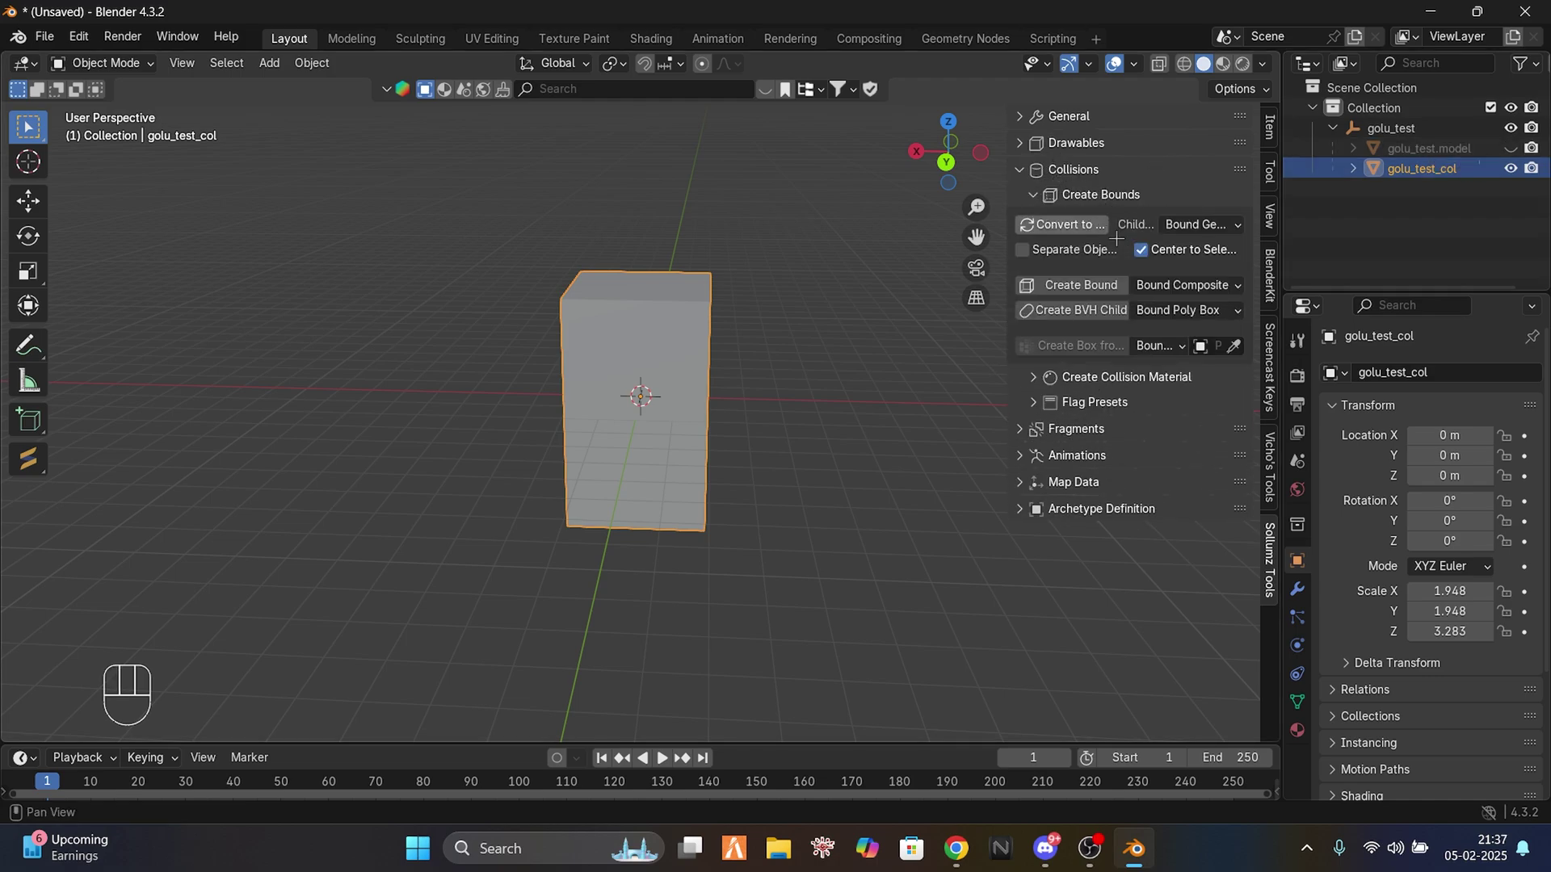
{"action": "left_click", "coordinate": [1200, 224]}
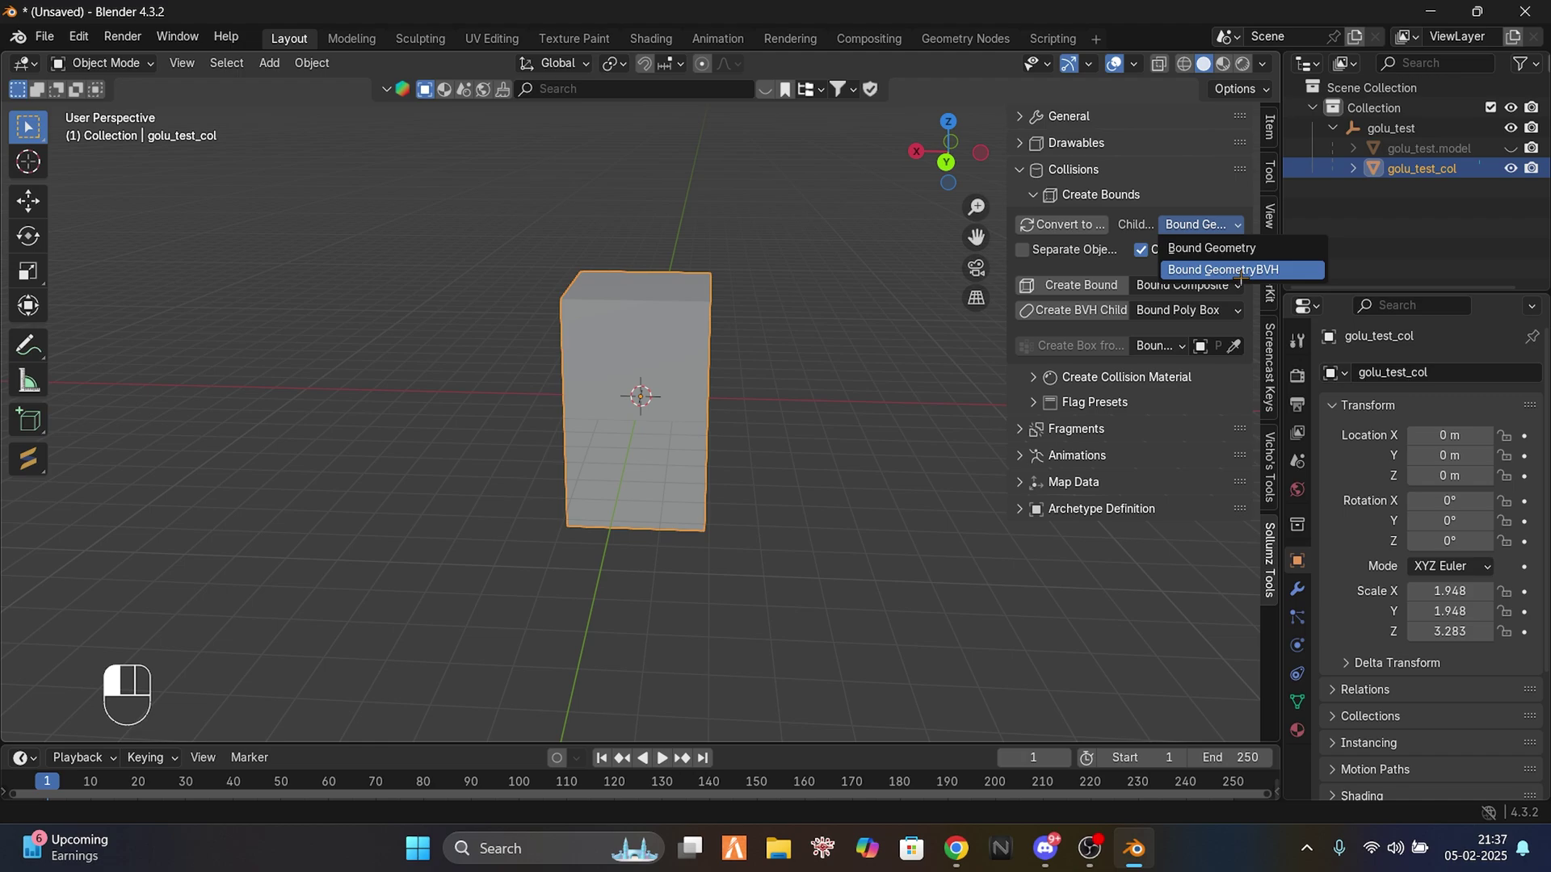
{"action": "left_click", "coordinate": [1287, 270]}
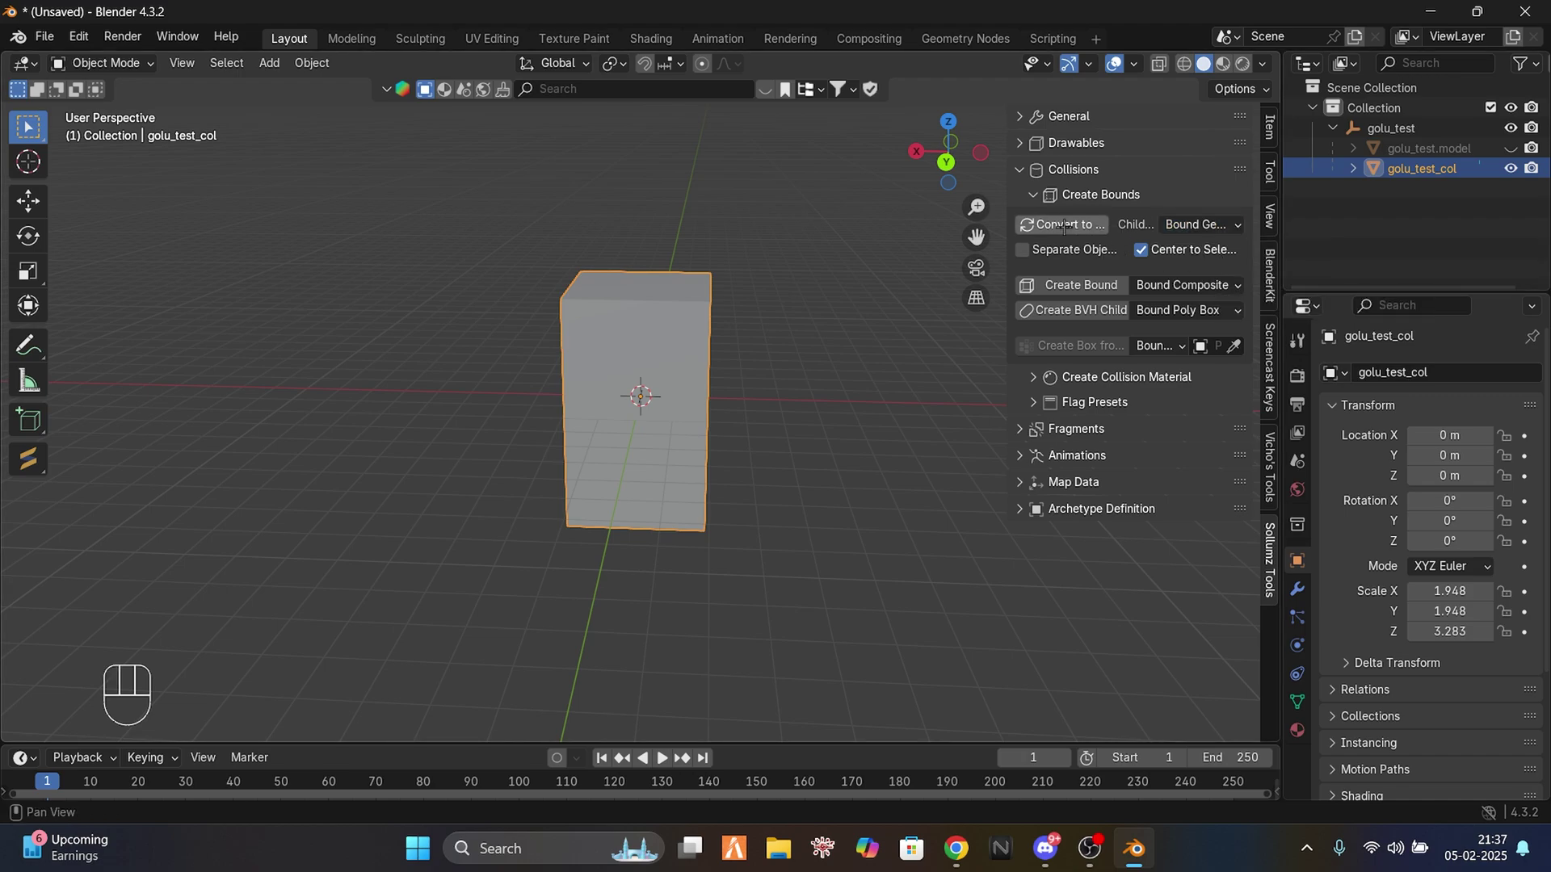
{"action": "left_click", "coordinate": [1063, 226]}
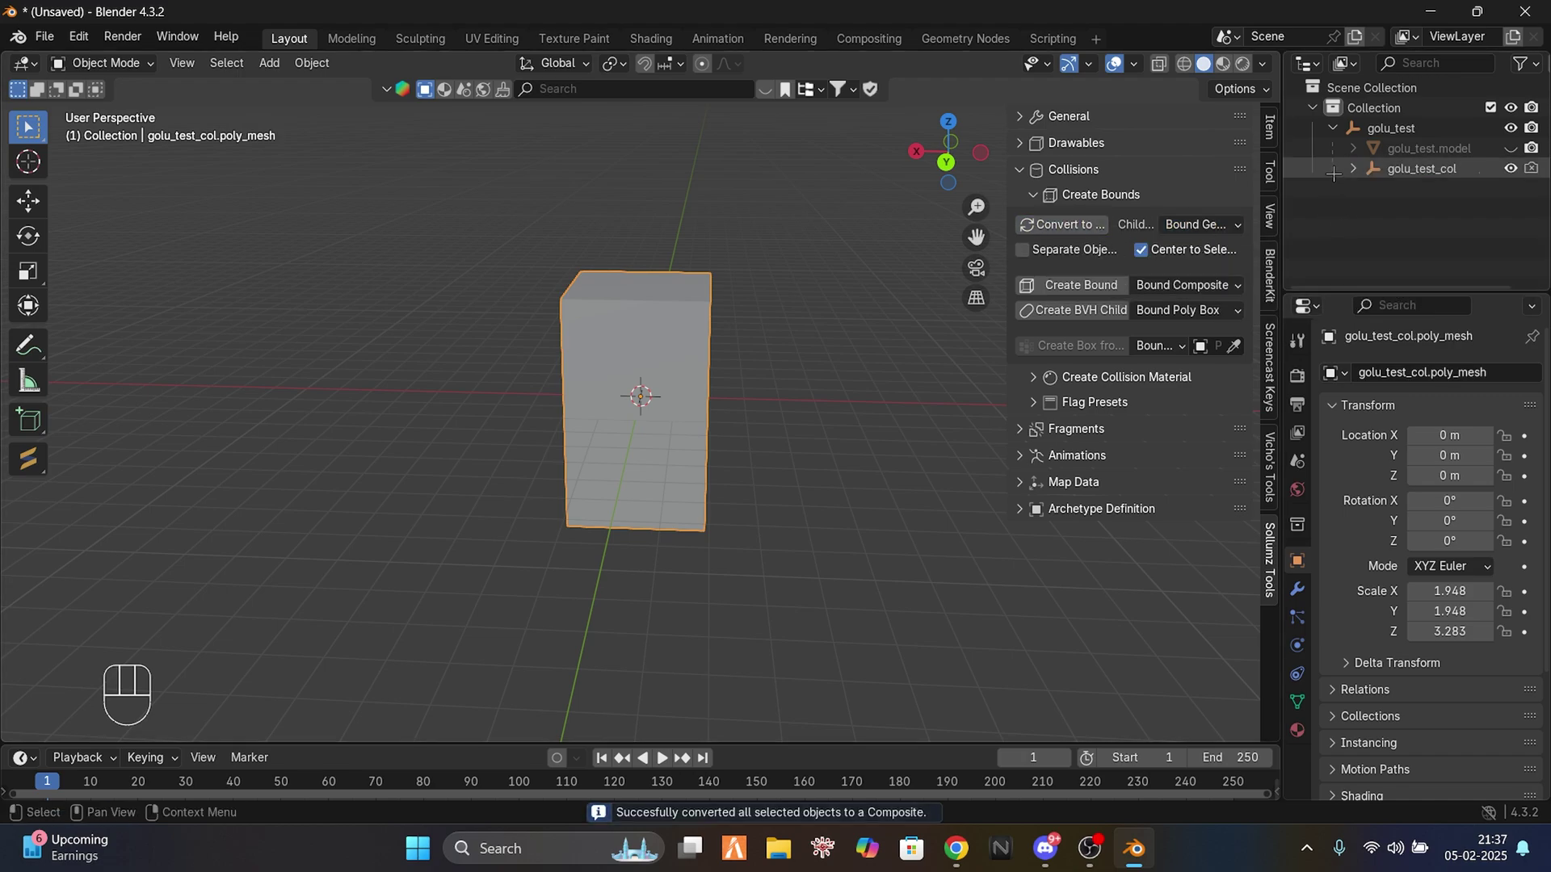
Step: Expand the composite in the Outliner to reveal golu_test_col.bvh and its poly mesh
{"action": "left_click", "coordinate": [1353, 168]}
{"action": "left_click", "coordinate": [1373, 188]}
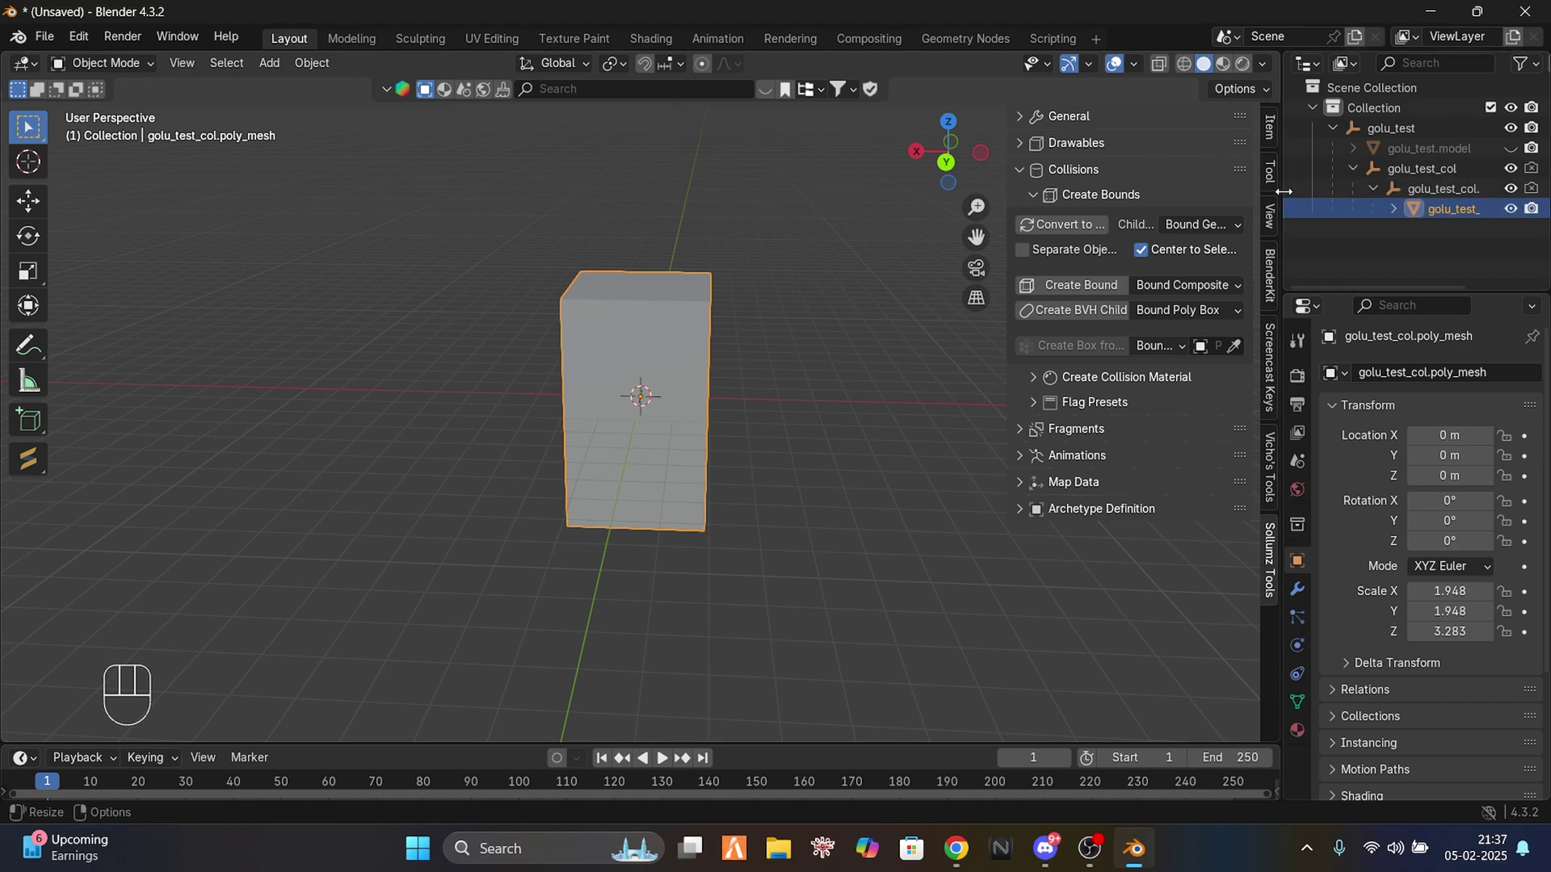
{"action": "left_click_drag", "start_coordinate": [1283, 185], "coordinate": [1064, 187]}
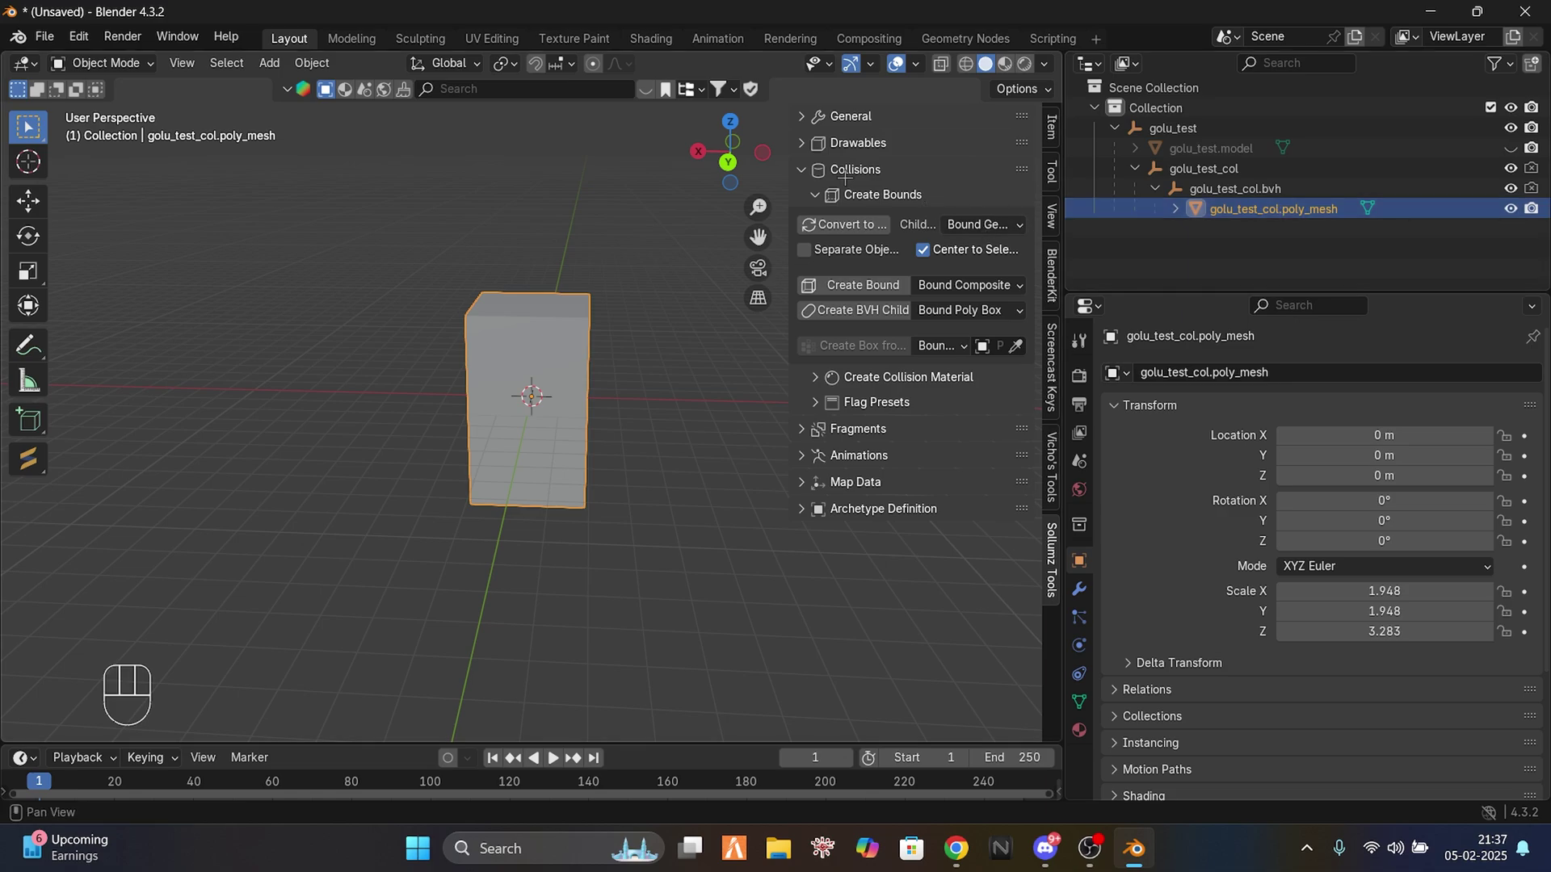
{"action": "left_click", "coordinate": [845, 173]}
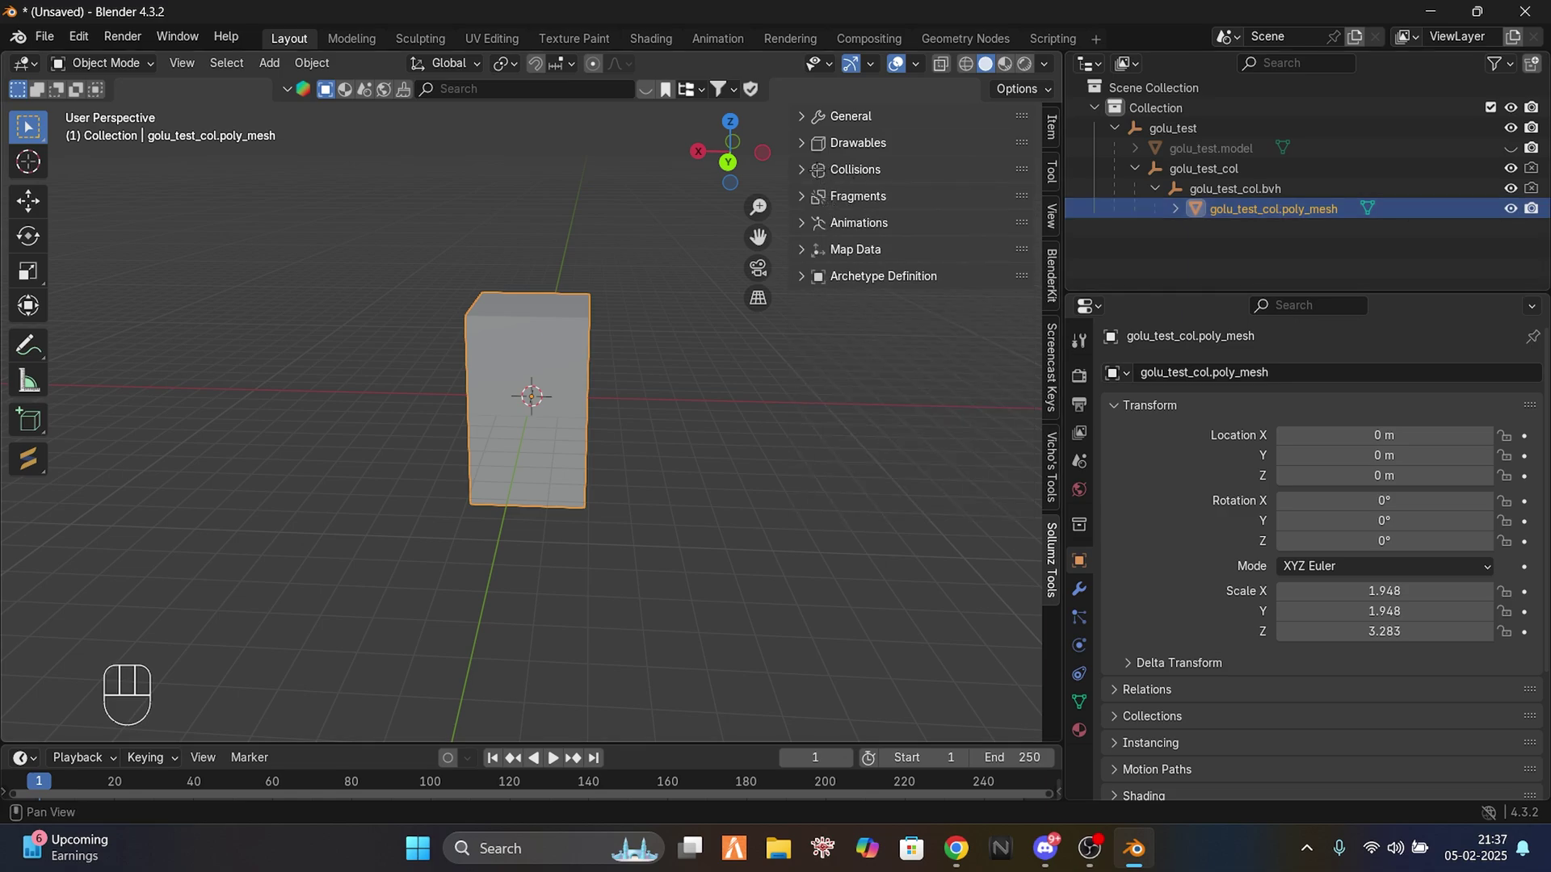
Step: Apply the Default collision material to golu_test_col.poly_mesh
{"action": "left_click", "coordinate": [840, 170]}
{"action": "left_click", "coordinate": [835, 171]}
{"action": "left_click", "coordinate": [836, 169]}
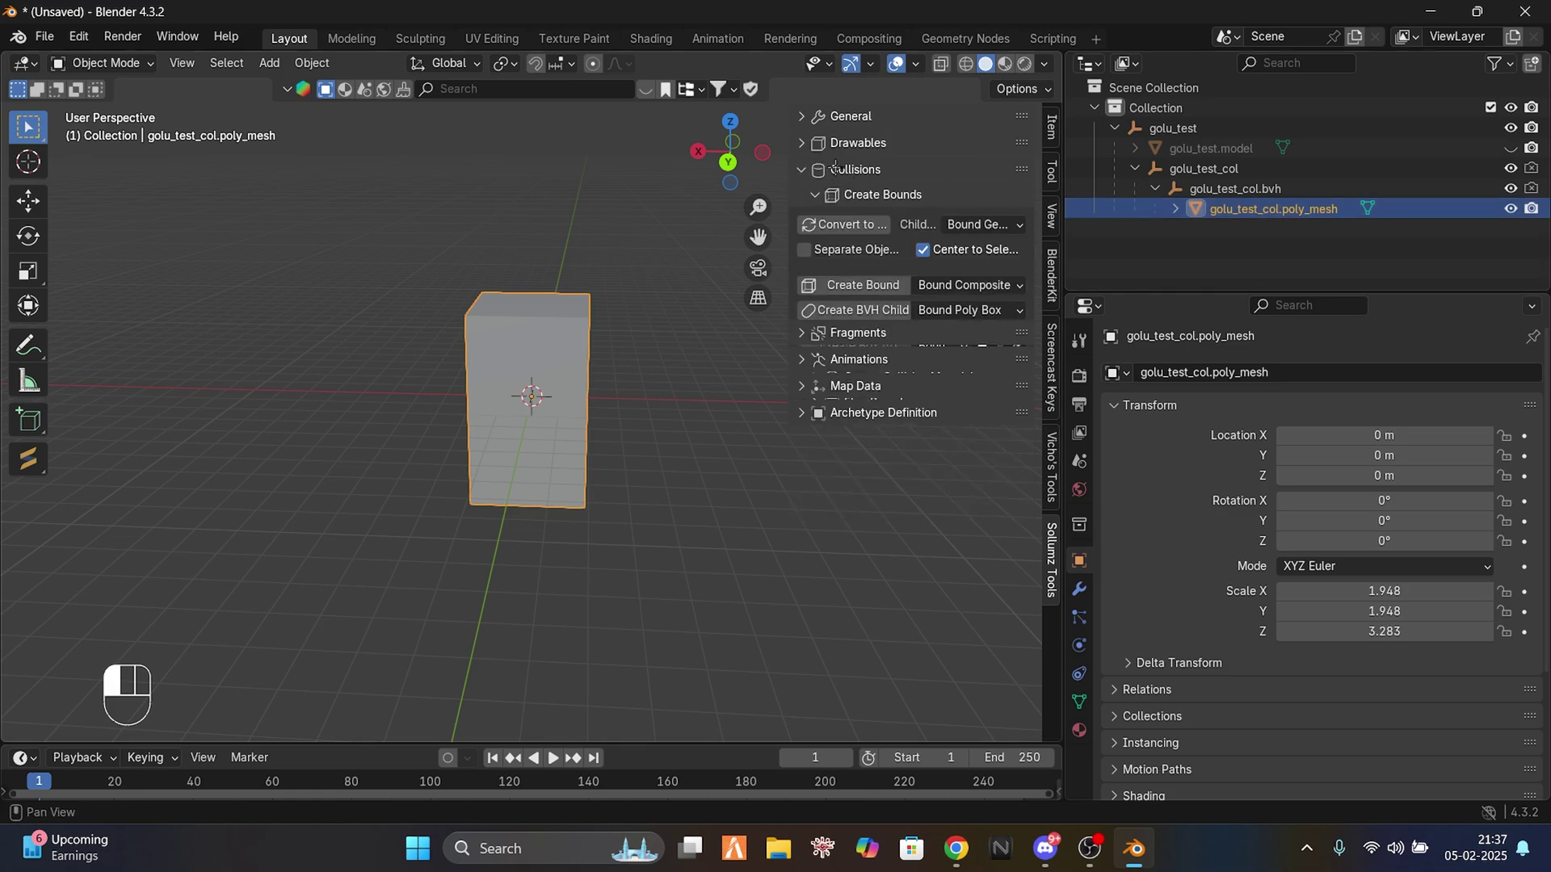
{"action": "left_click", "coordinate": [849, 193]}
{"action": "left_click", "coordinate": [864, 218]}
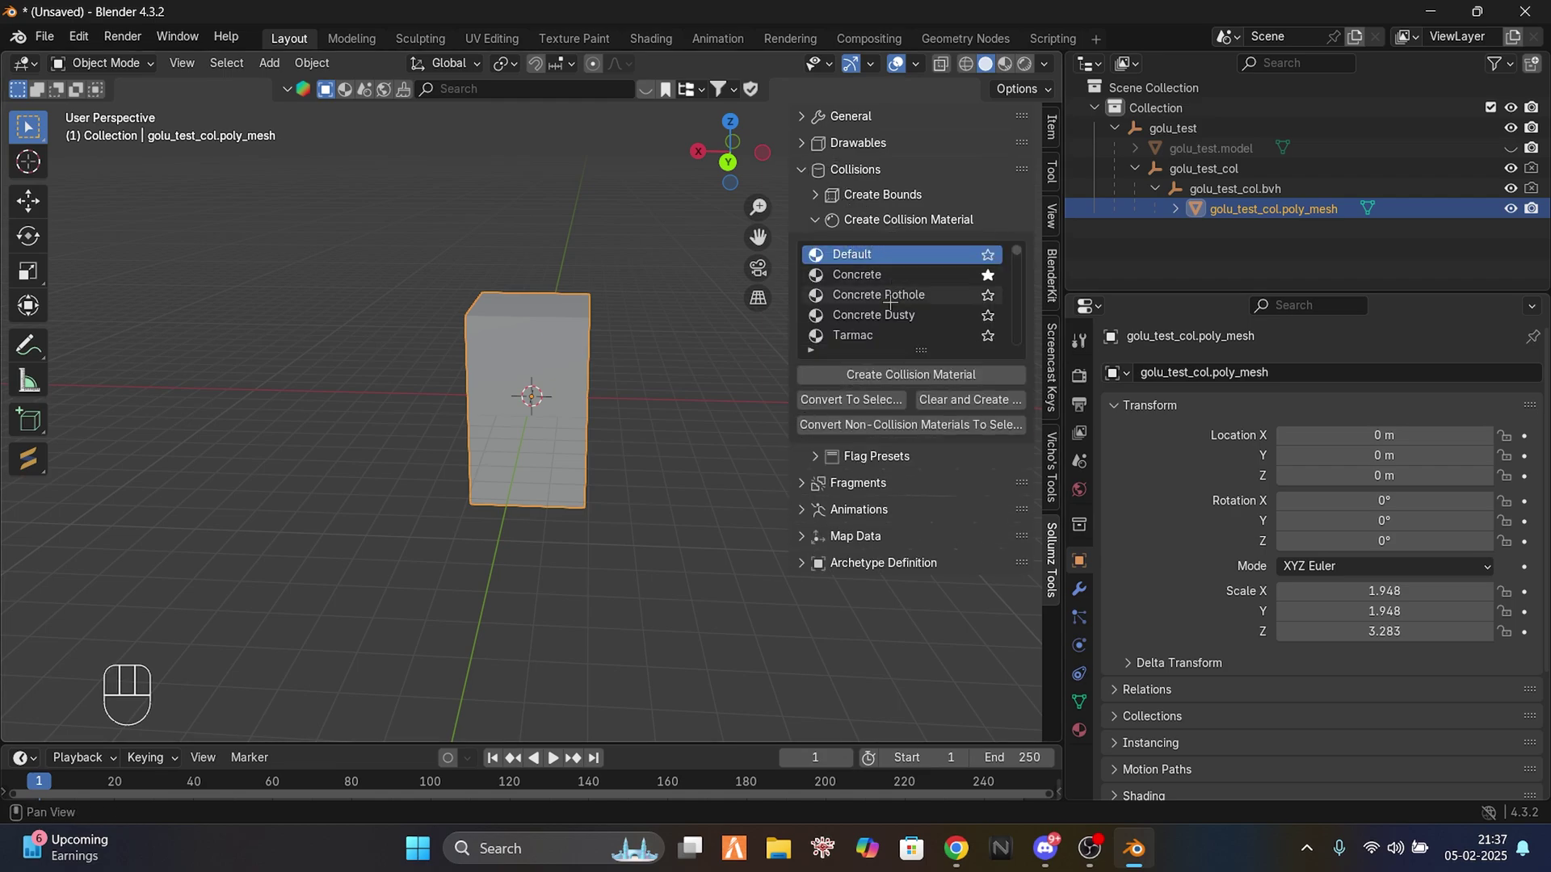
{"action": "left_click", "coordinate": [911, 374]}
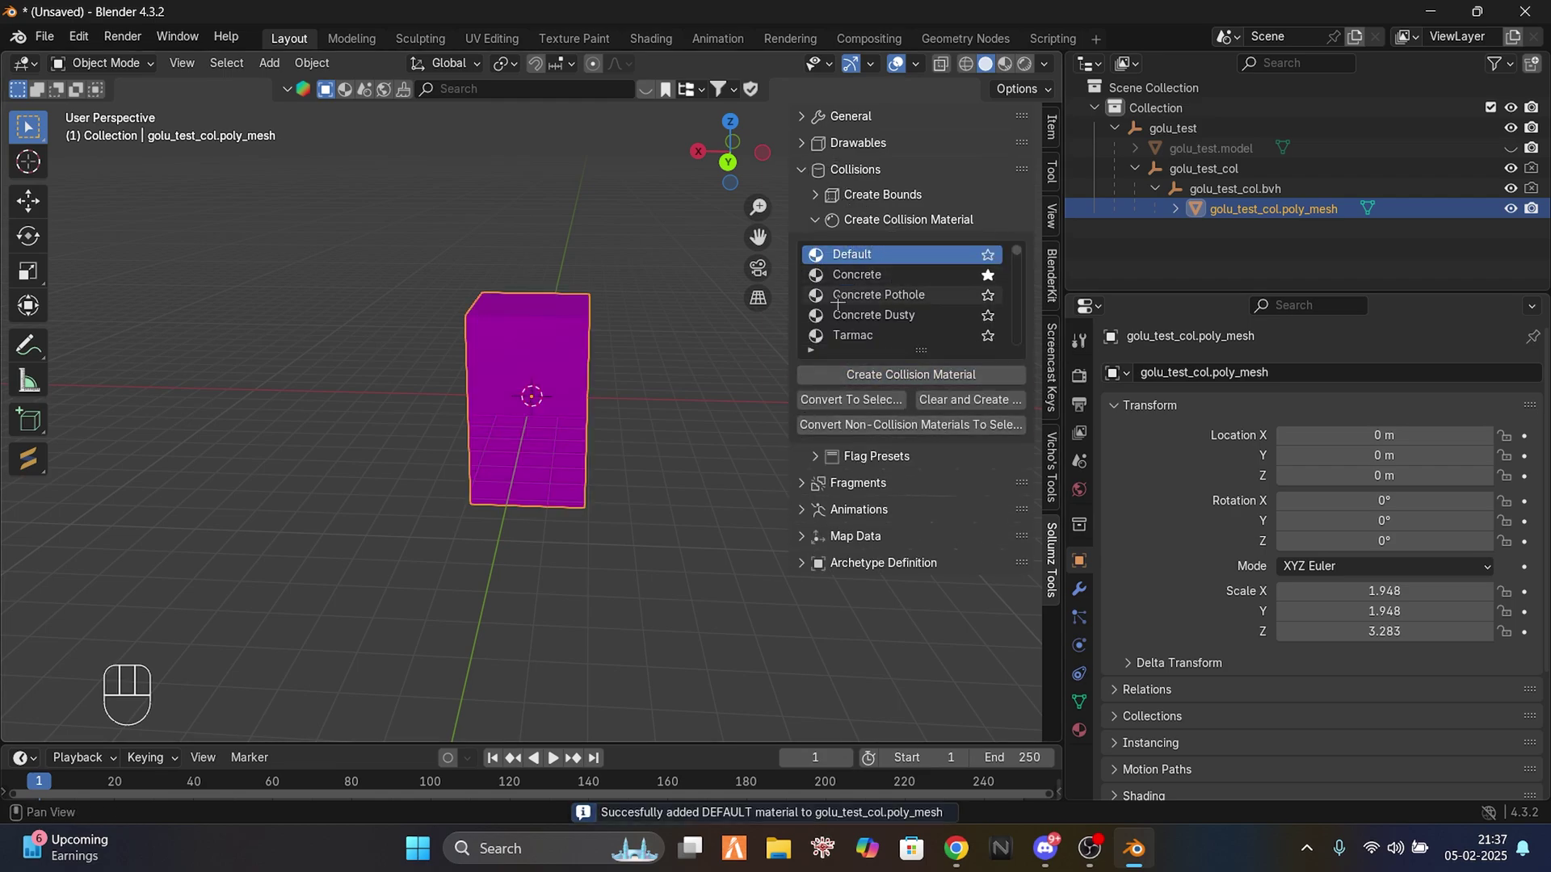
Step: Browse the collision materials, toggle the favourites filter, then collapse the collision panels
{"action": "left_click", "coordinate": [882, 276]}
{"action": "left_click", "coordinate": [863, 335]}
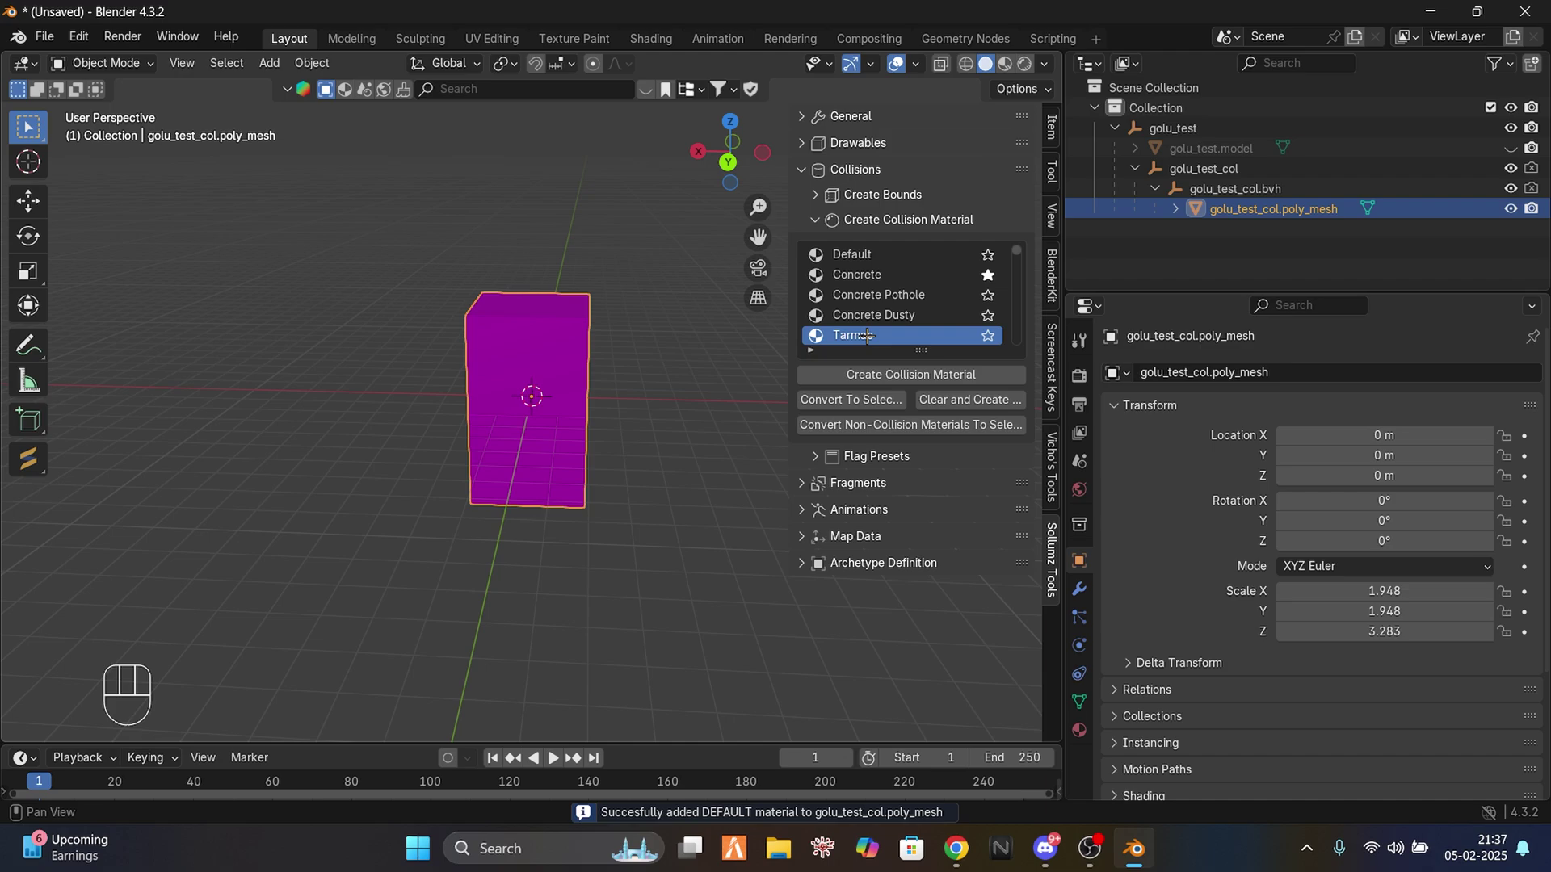
{"action": "left_click", "coordinate": [813, 351]}
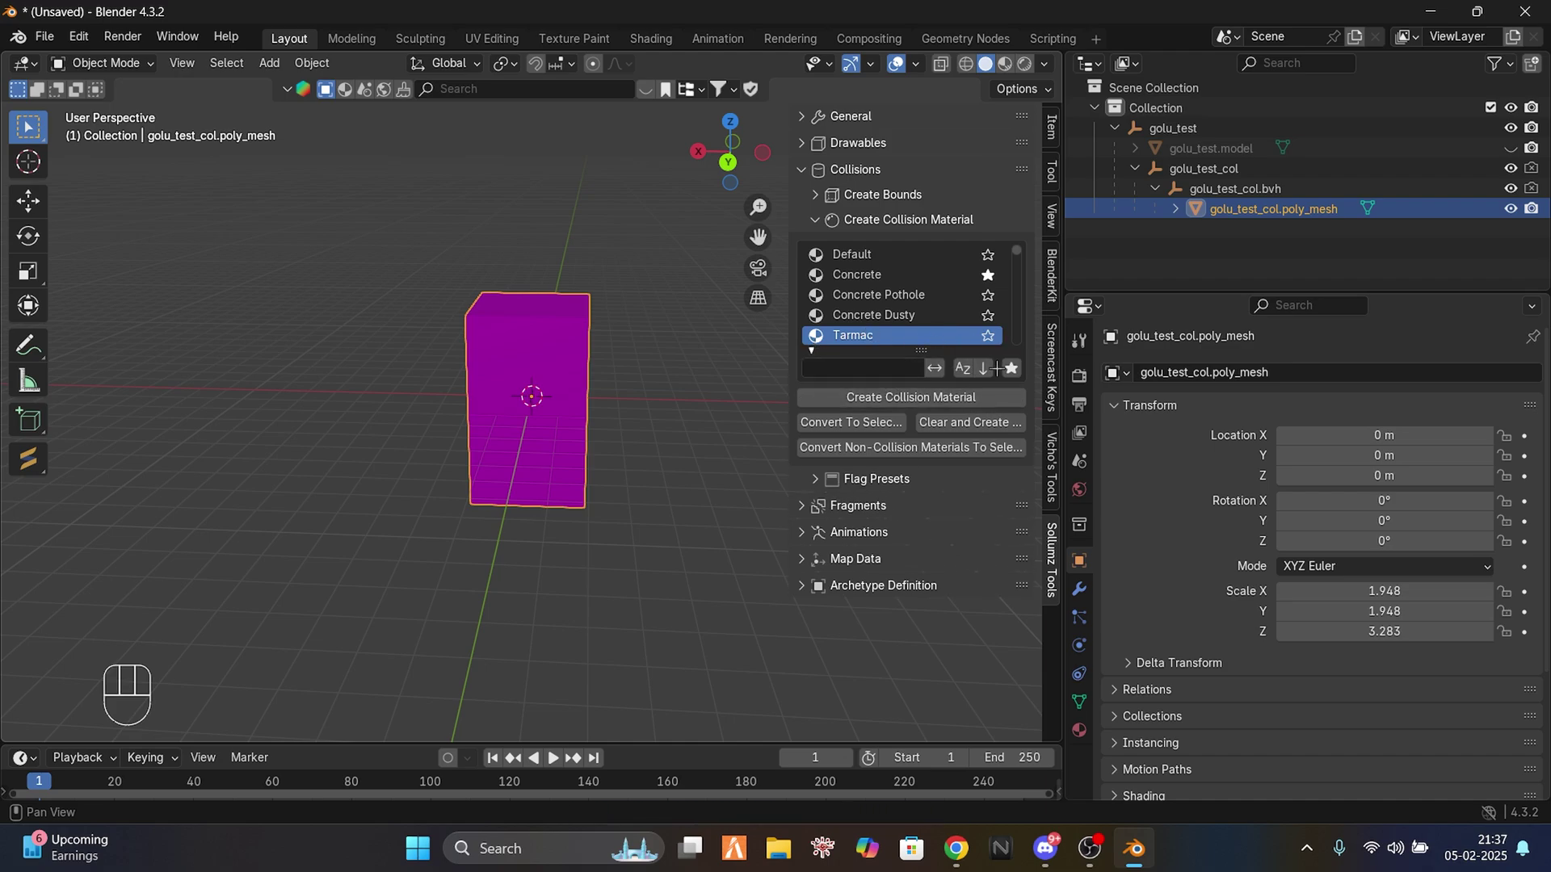
{"action": "left_click", "coordinate": [1011, 368]}
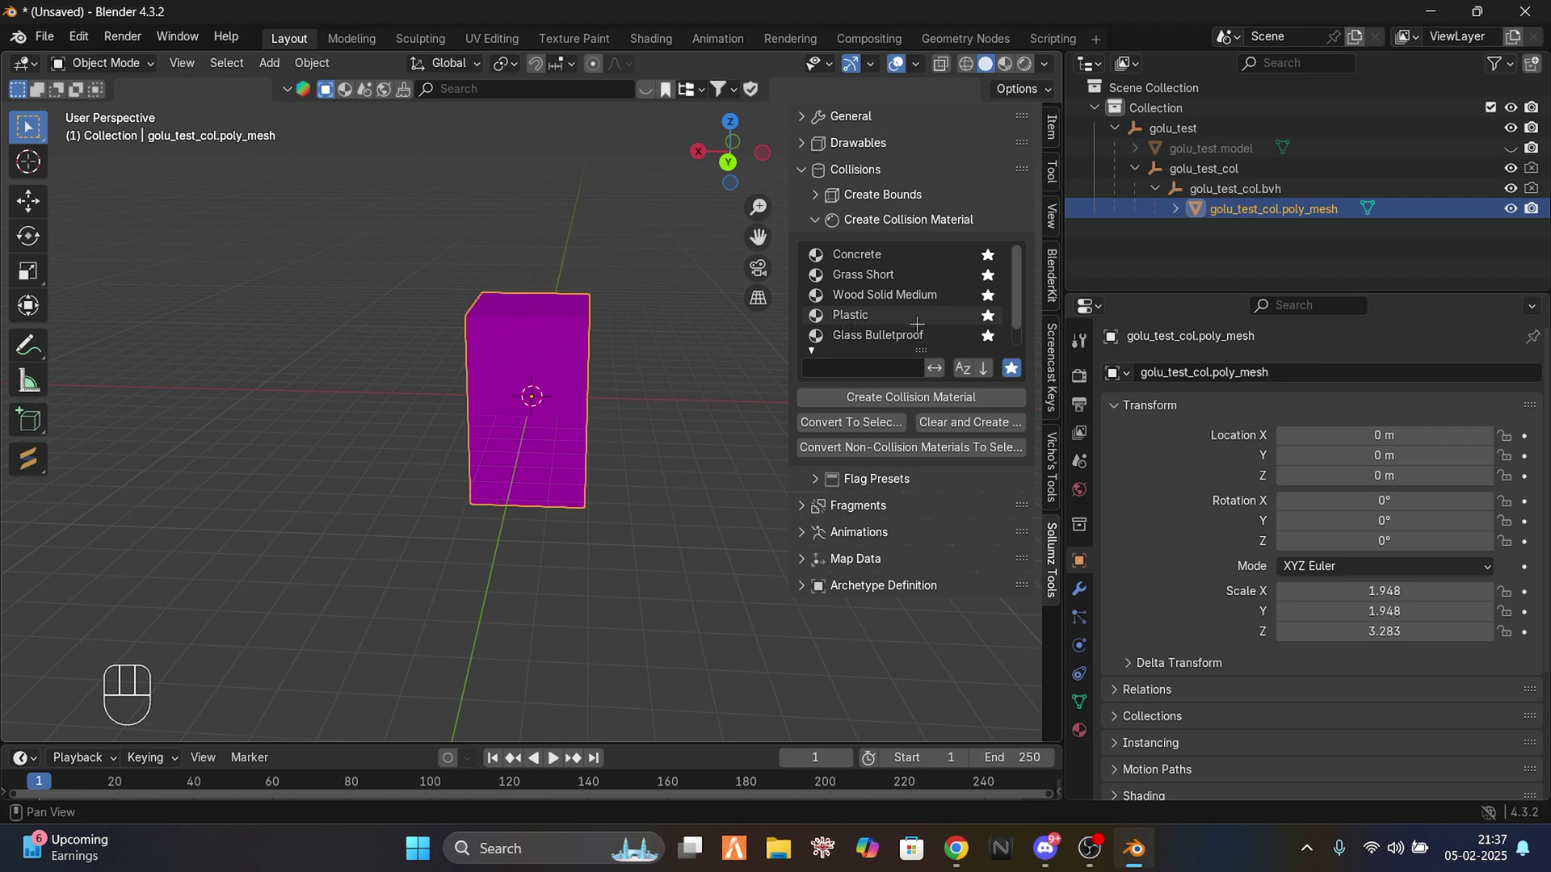
{"action": "scroll", "coordinate": [917, 324], "scroll_direction": "down", "scroll_amount": 1}
{"action": "scroll", "coordinate": [952, 337], "scroll_direction": "up", "scroll_amount": 1}
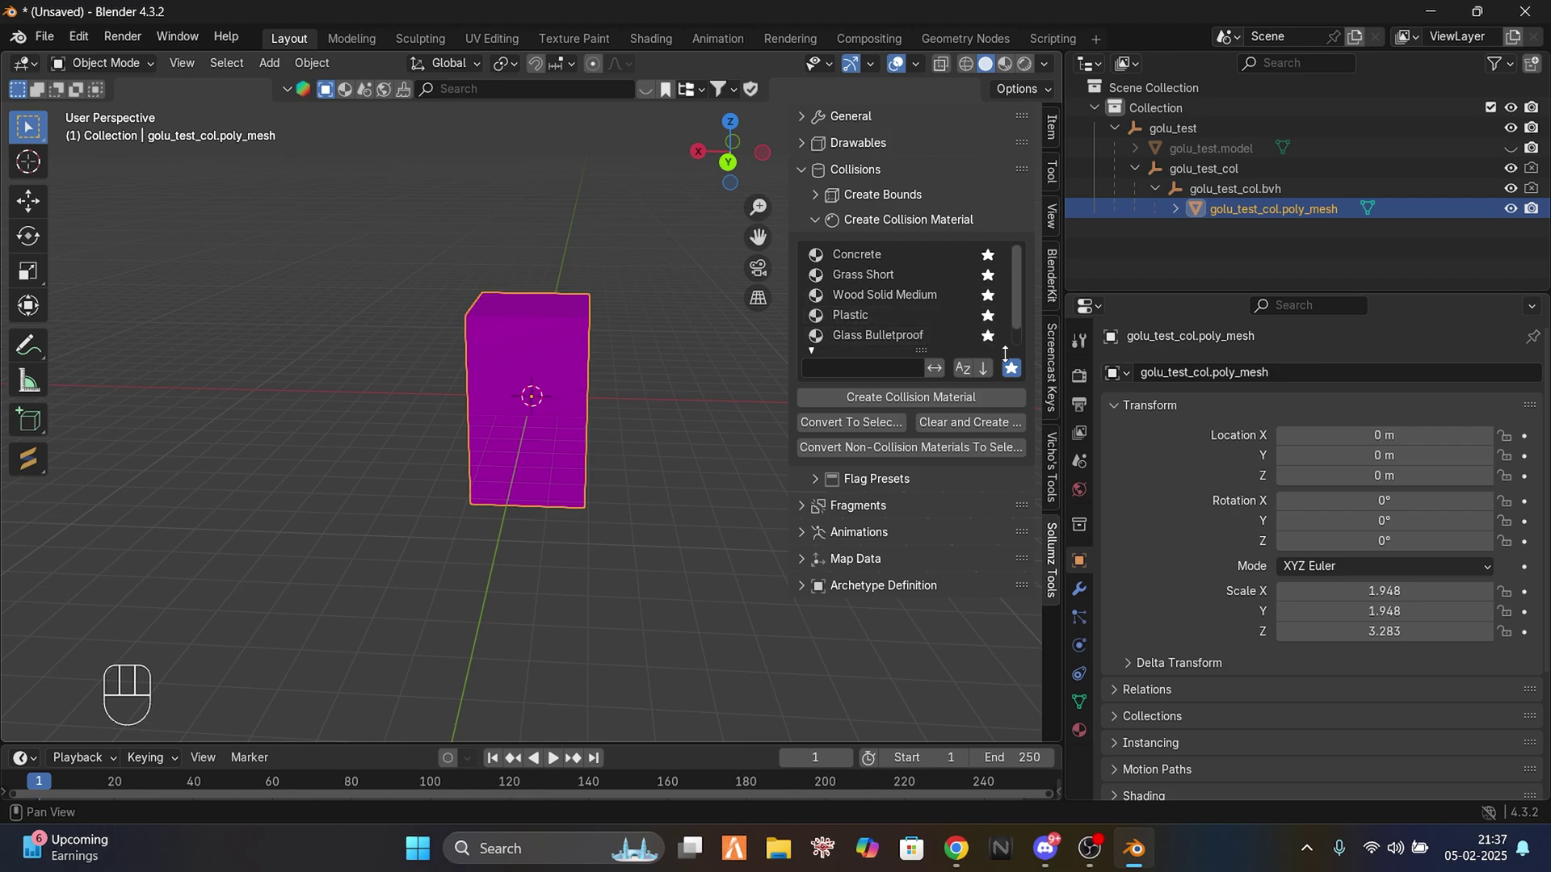
{"action": "left_click", "coordinate": [1017, 368]}
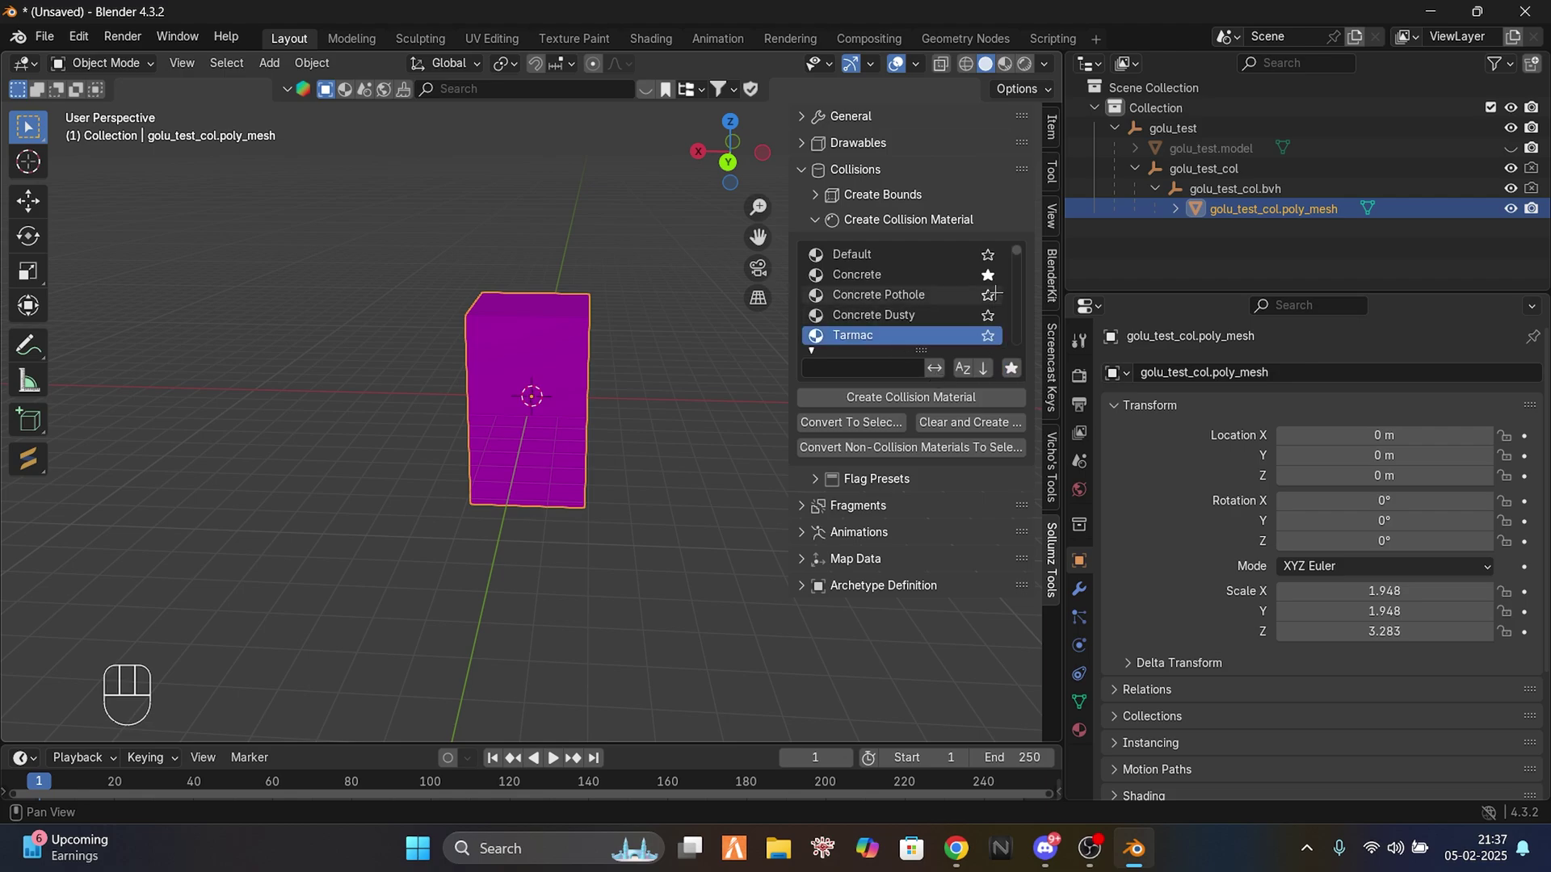
{"action": "left_click", "coordinate": [822, 220]}
{"action": "left_click", "coordinate": [840, 169]}
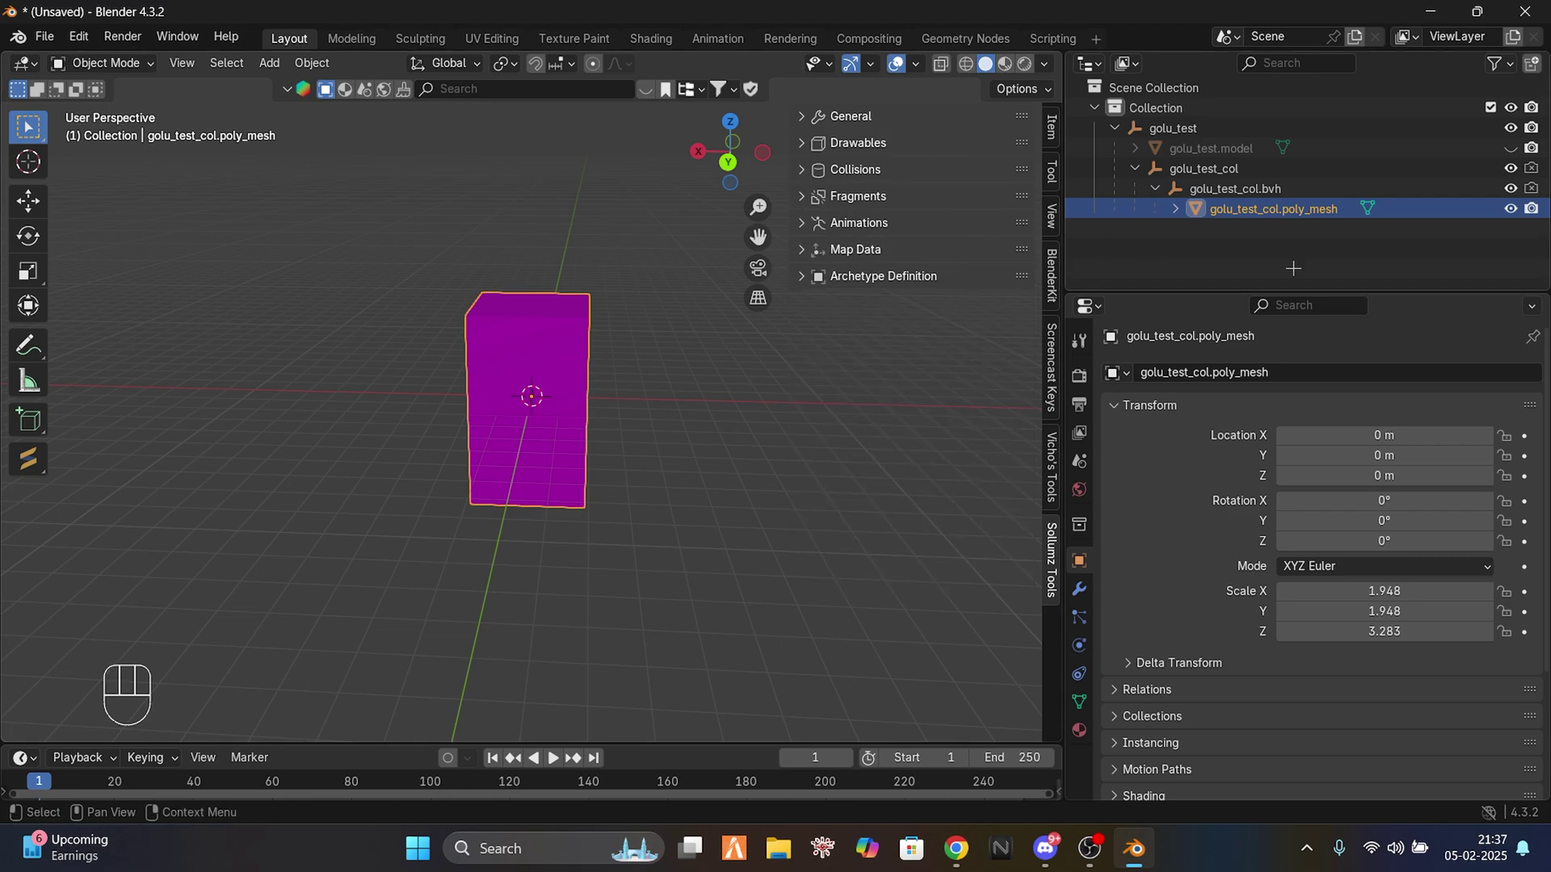
{"action": "middle_click_drag", "start_coordinate": [671, 393], "coordinate": [694, 412]}
{"action": "scroll", "coordinate": [695, 408], "scroll_direction": "up", "scroll_amount": 2}
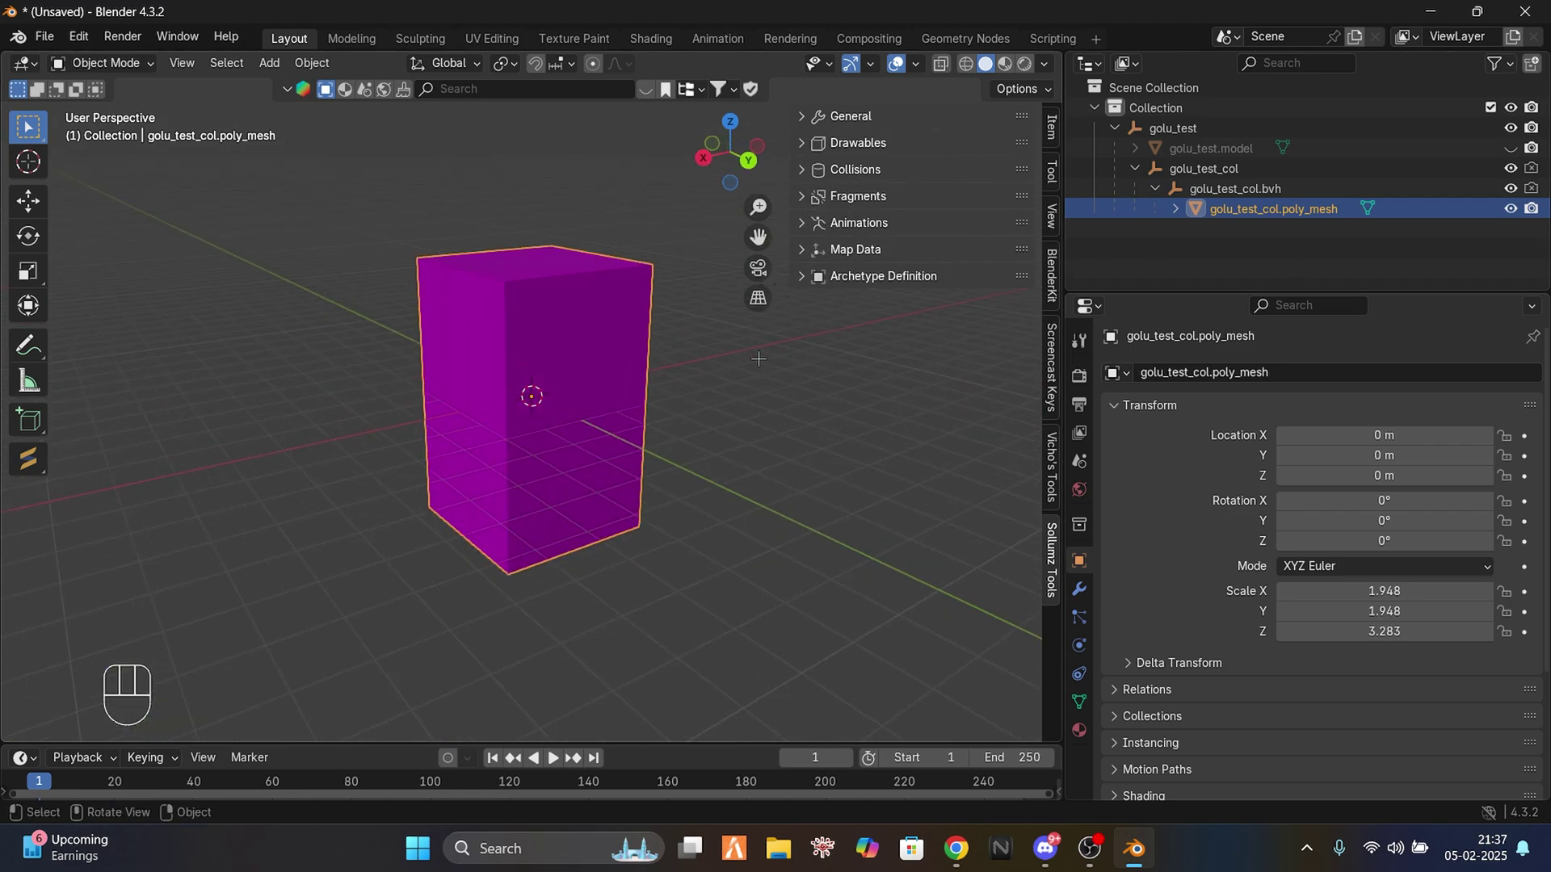
Step: Add a new YTYP.1 and auto-create an archetype from the unhidden golu_test object
{"action": "left_click", "coordinate": [893, 276]}
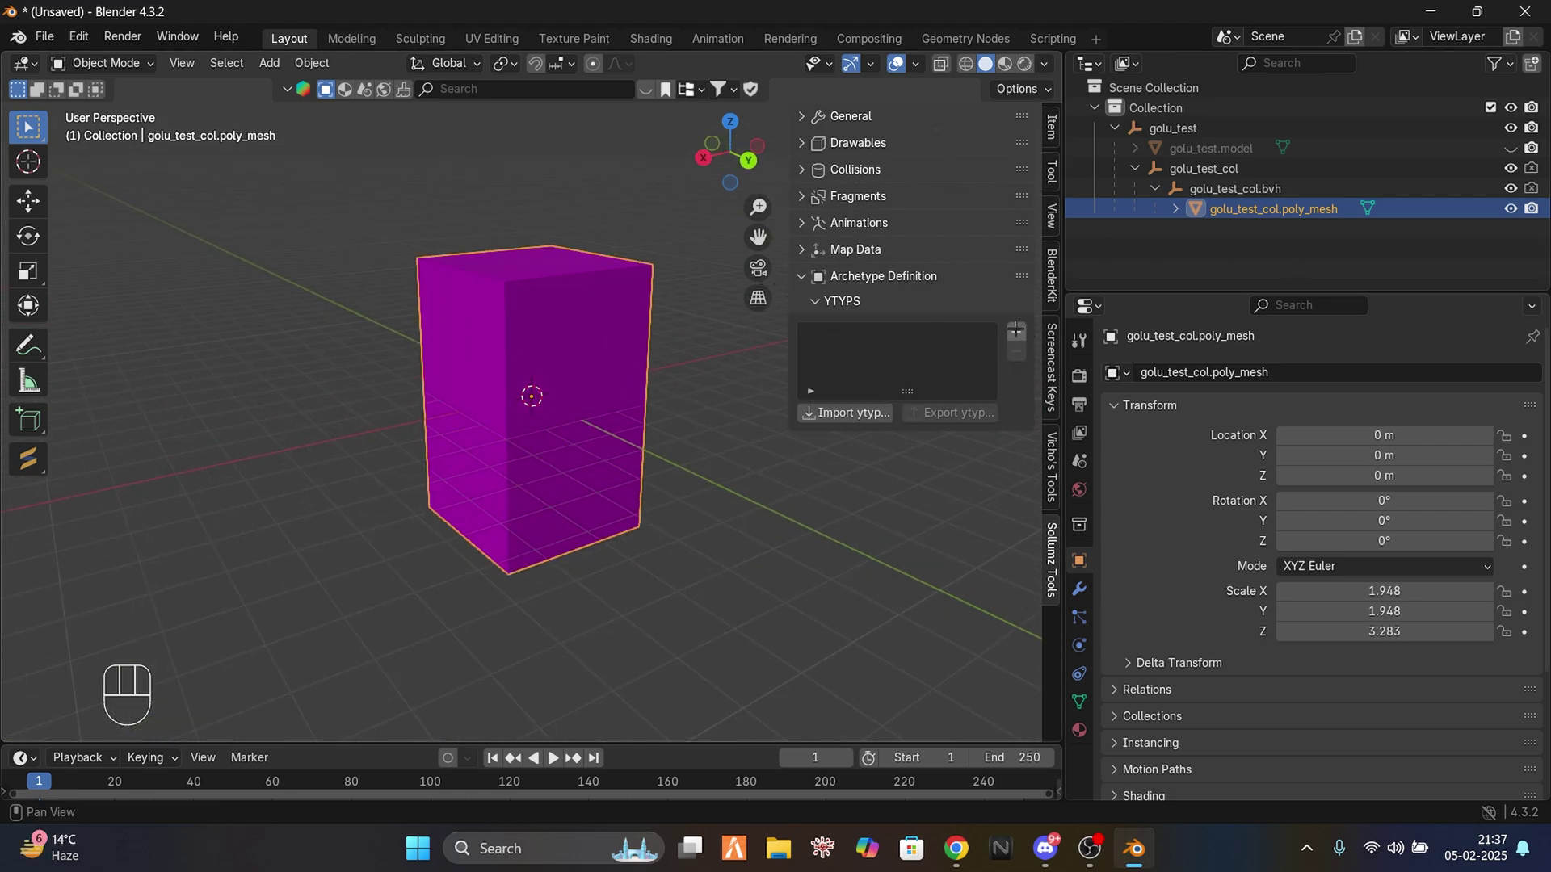
{"action": "left_click", "coordinate": [1014, 330]}
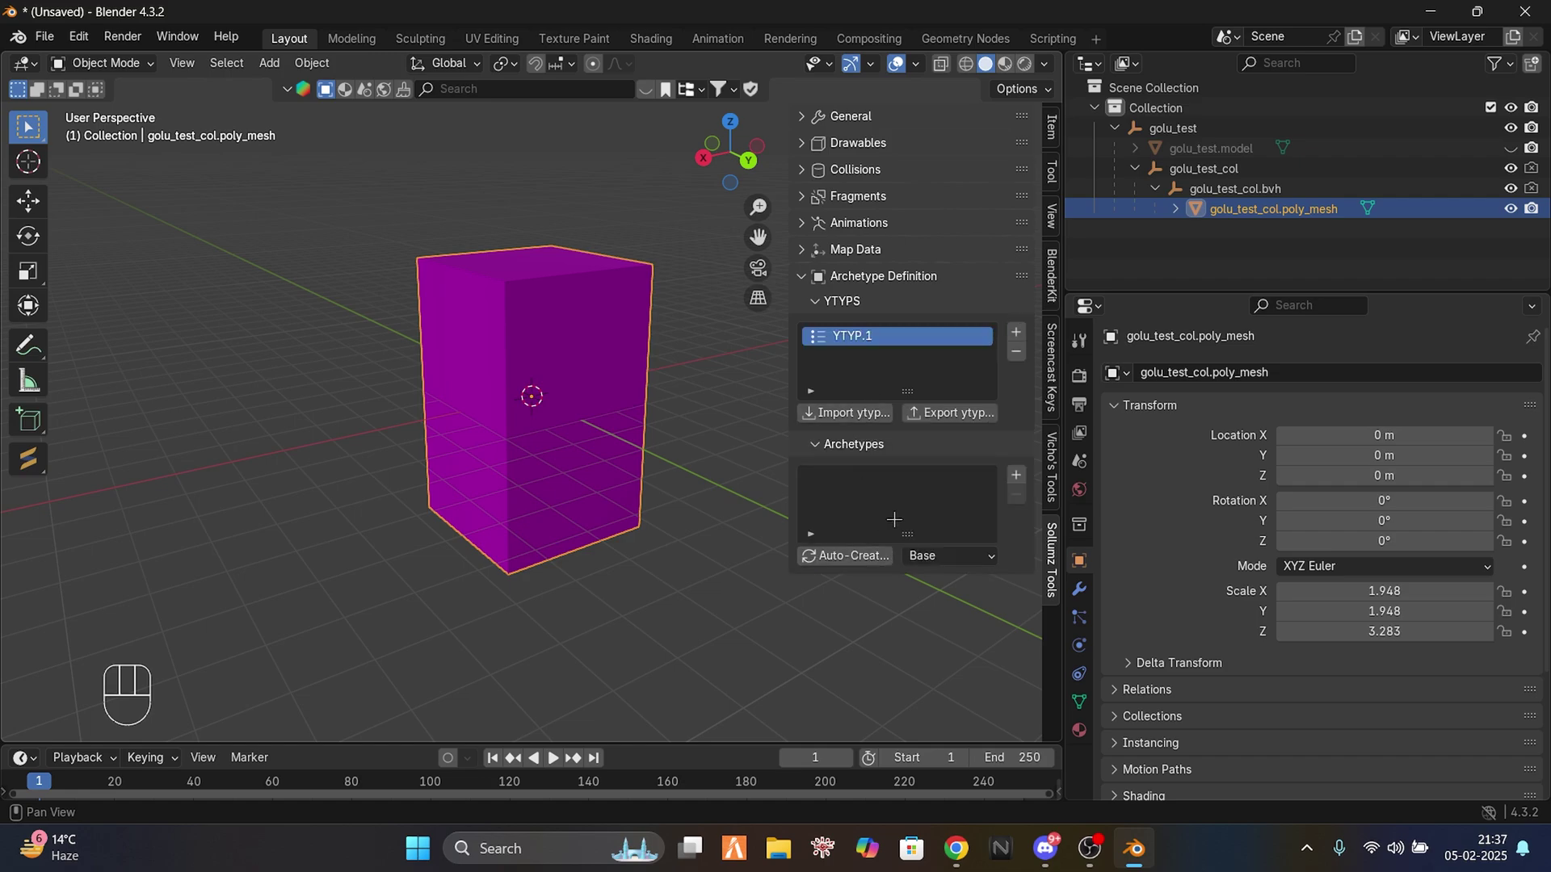
{"action": "left_click", "coordinate": [1510, 148], "text": "shift"}
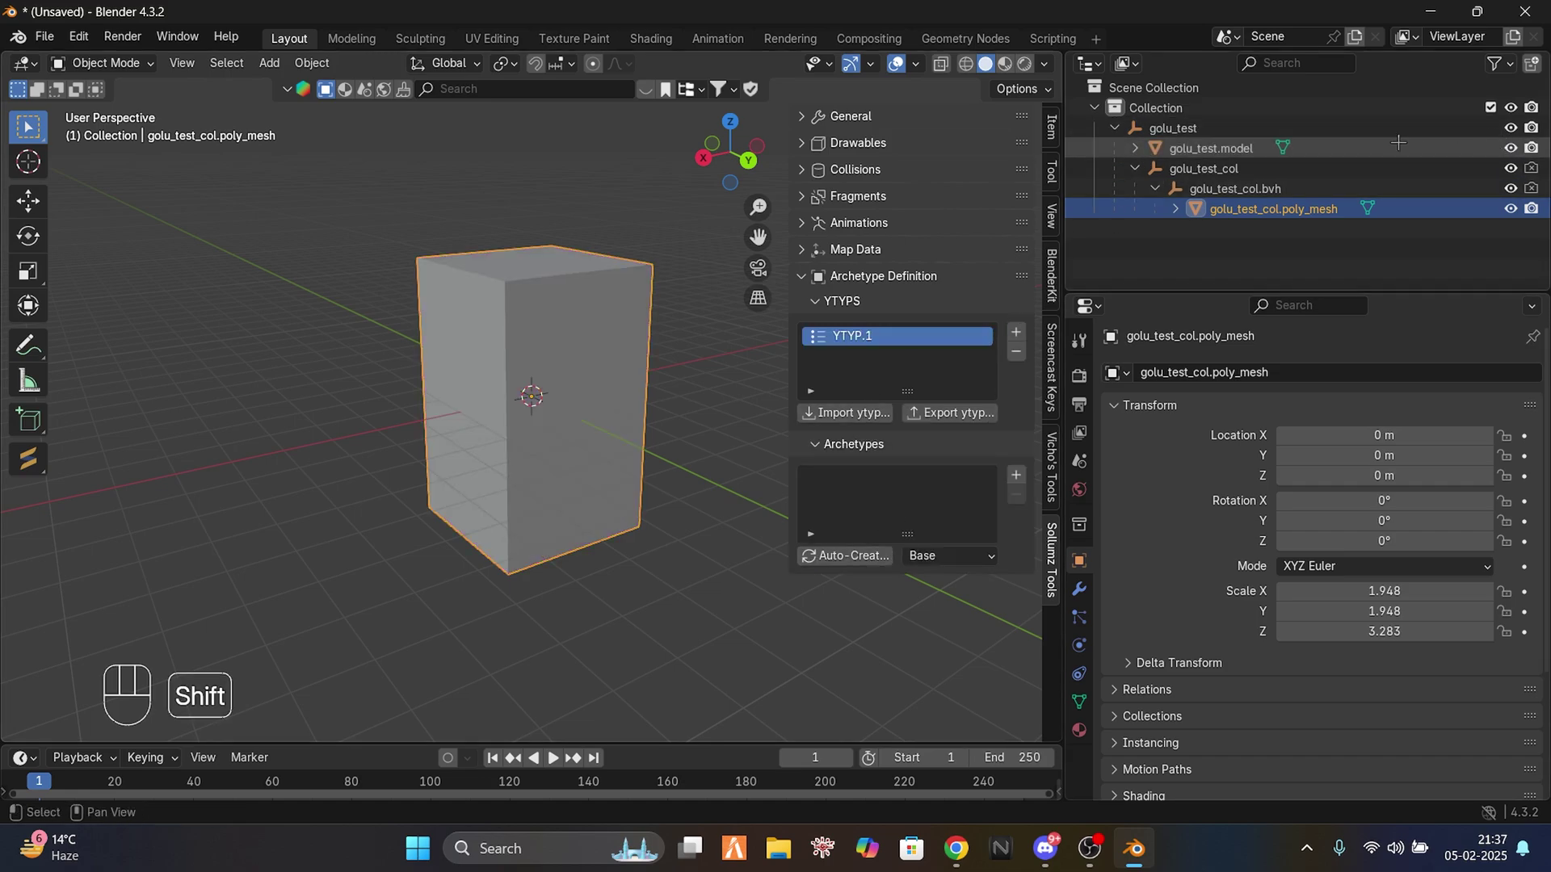
{"action": "left_click", "coordinate": [1176, 128]}
{"action": "left_click", "coordinate": [846, 555]}
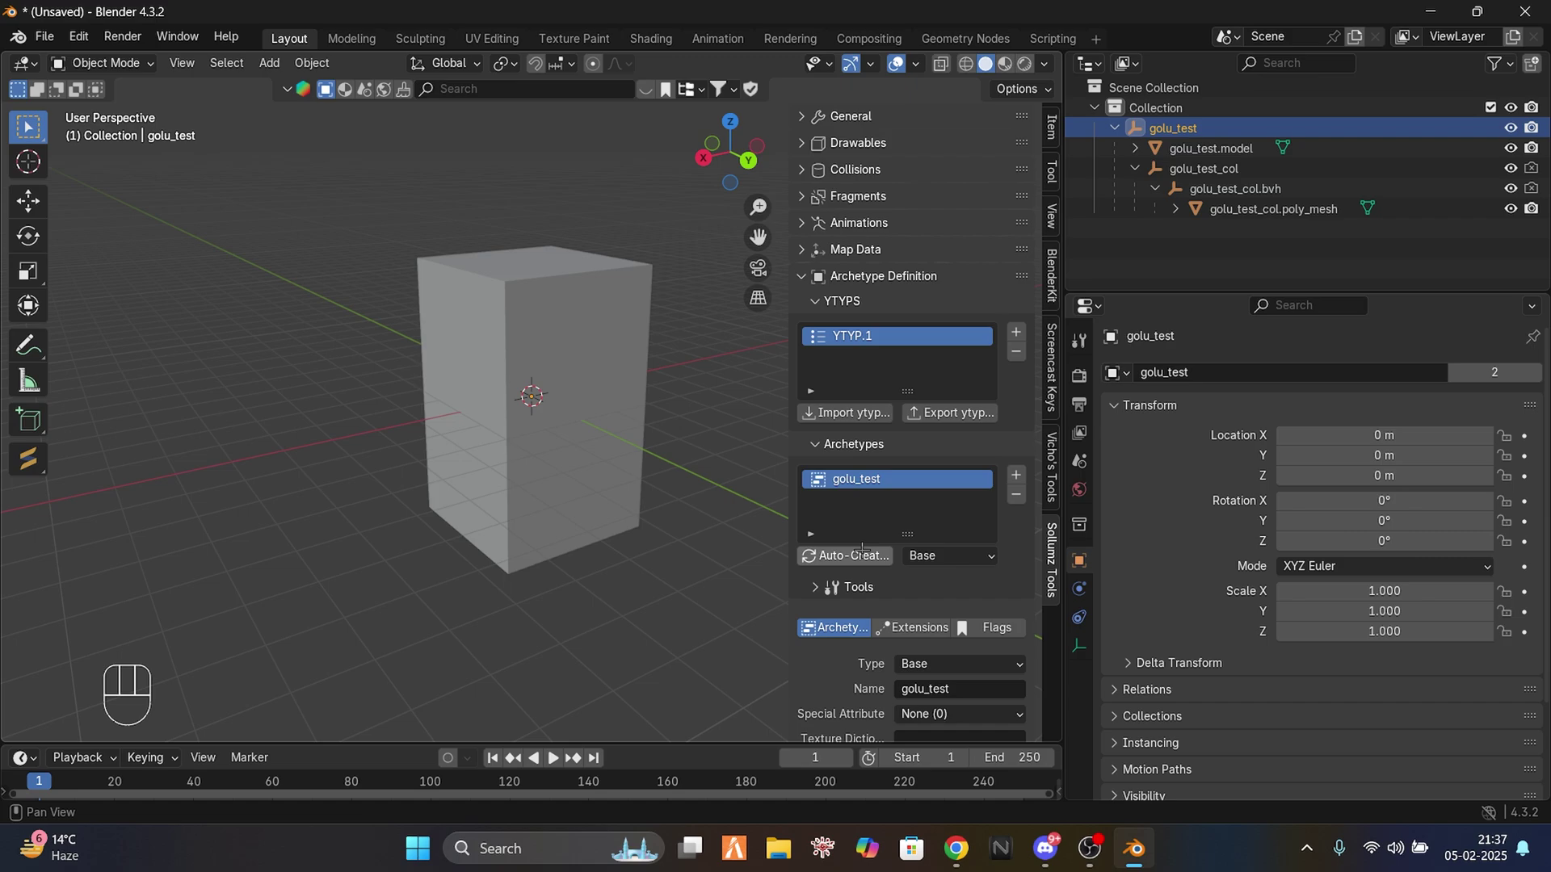
Step: Paste golu_test into the archetype's Texture Dictionary field
{"action": "scroll", "coordinate": [866, 547], "scroll_direction": "down", "scroll_amount": 5}
{"action": "left_click", "coordinate": [953, 487]}
{"action": "left_click", "coordinate": [953, 543]}
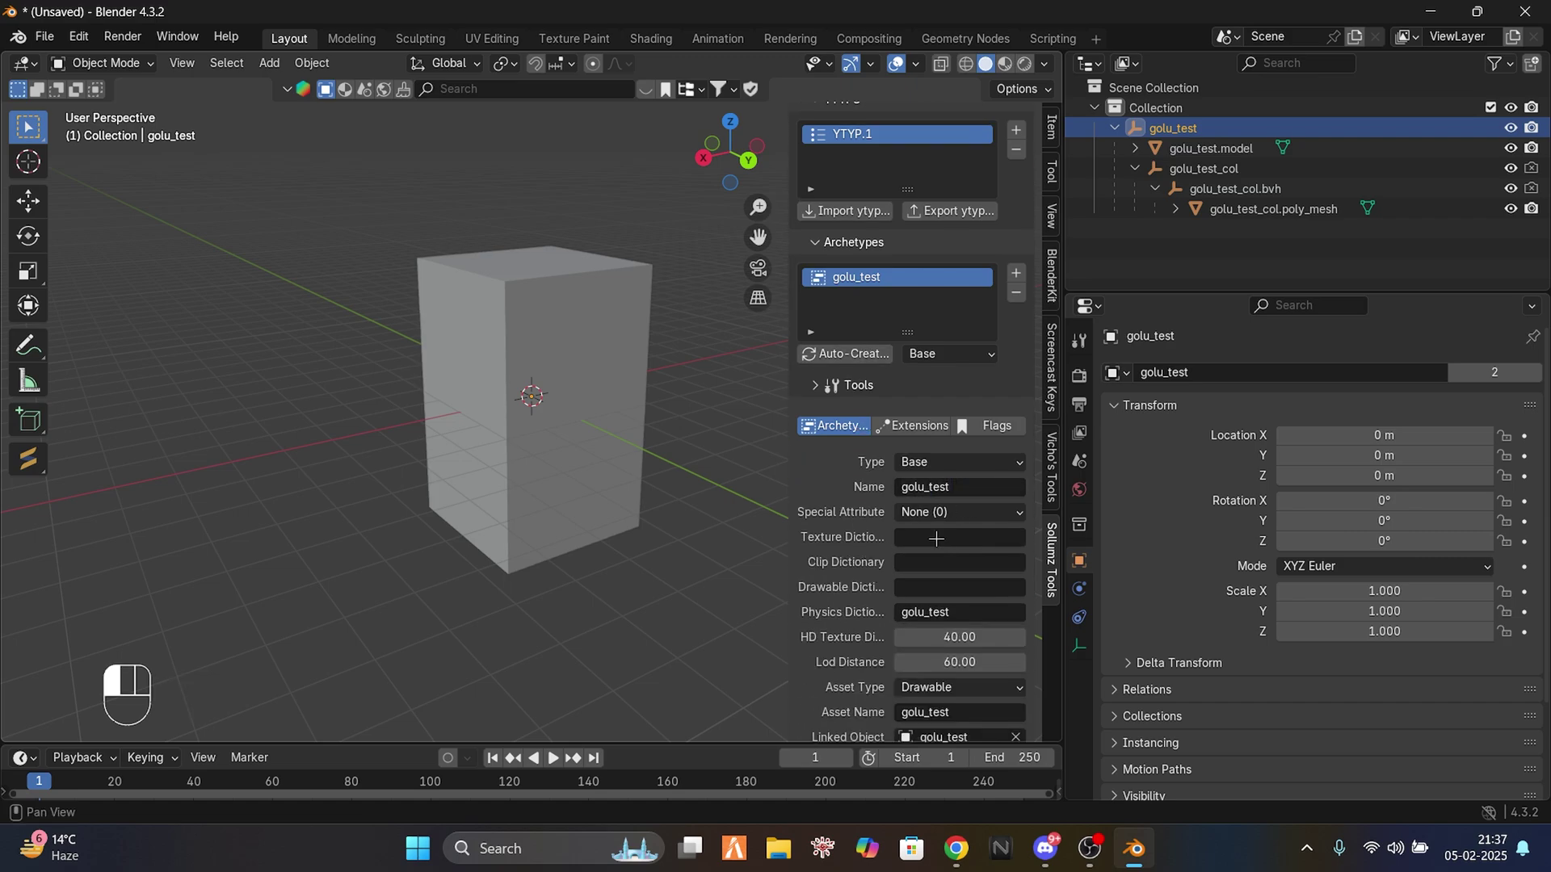
{"action": "type", "text": "golu_test"}
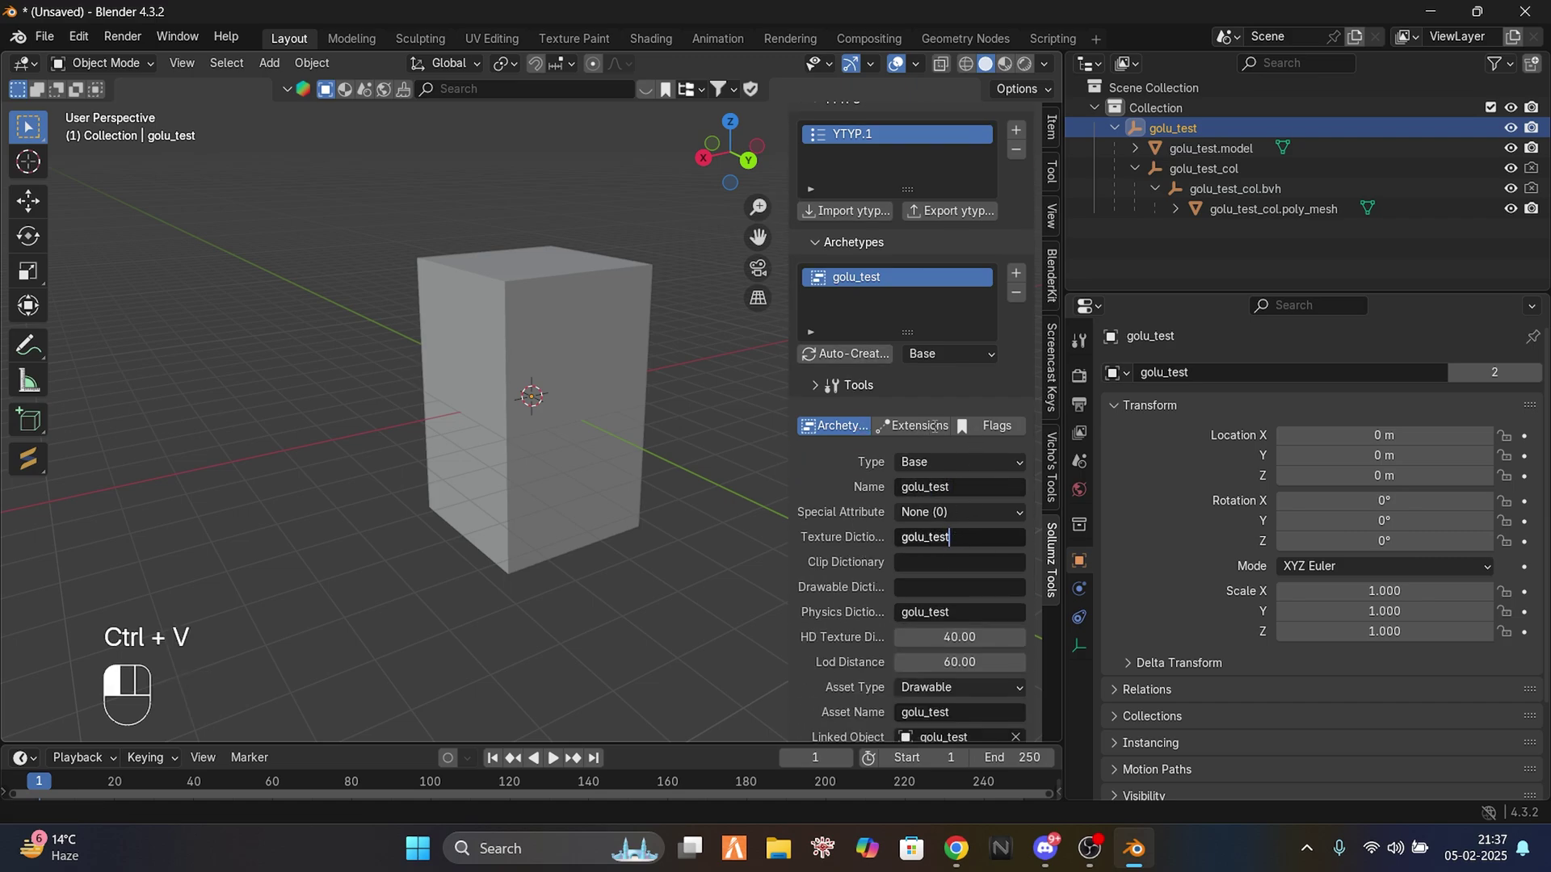
Step: Enable the Dont Fade flag so the archetype flags read Dont Fade and Static (16418)
{"action": "left_click", "coordinate": [992, 426]}
{"action": "scroll", "coordinate": [856, 416], "scroll_direction": "down", "scroll_amount": 3}
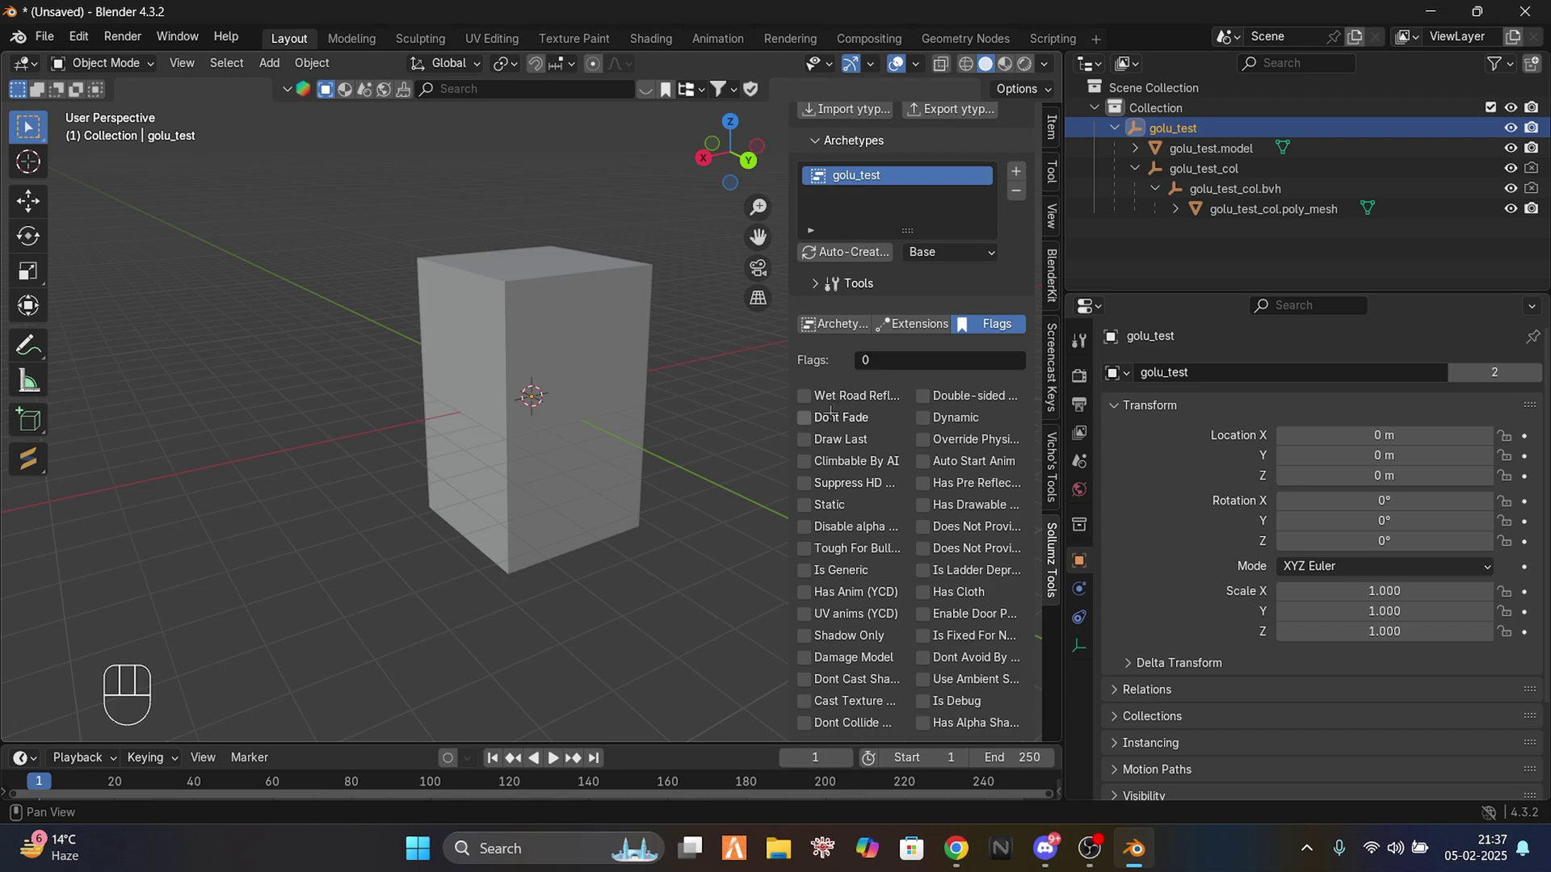
{"action": "left_click", "coordinate": [832, 416]}
{"action": "scroll", "coordinate": [893, 303], "scroll_direction": "up", "scroll_amount": 5}
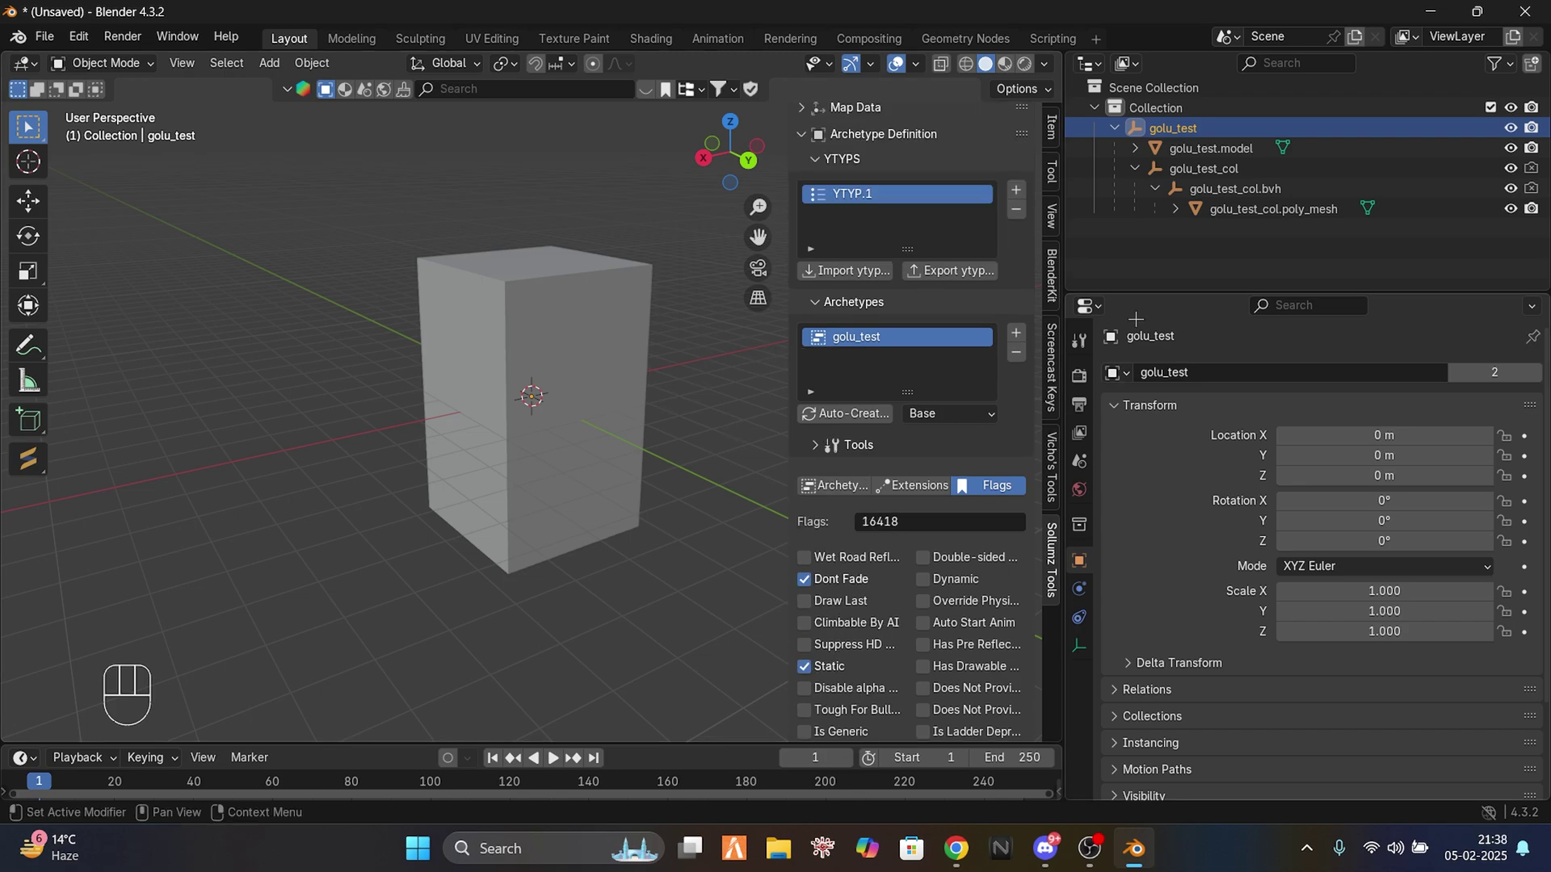